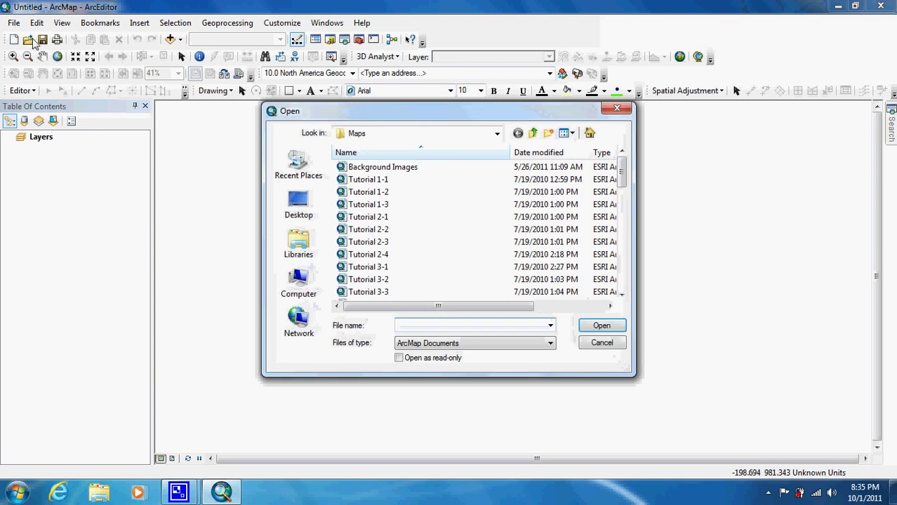
Open the Tutorial 1-3 map document and show it in data view.
double_click(385, 208)
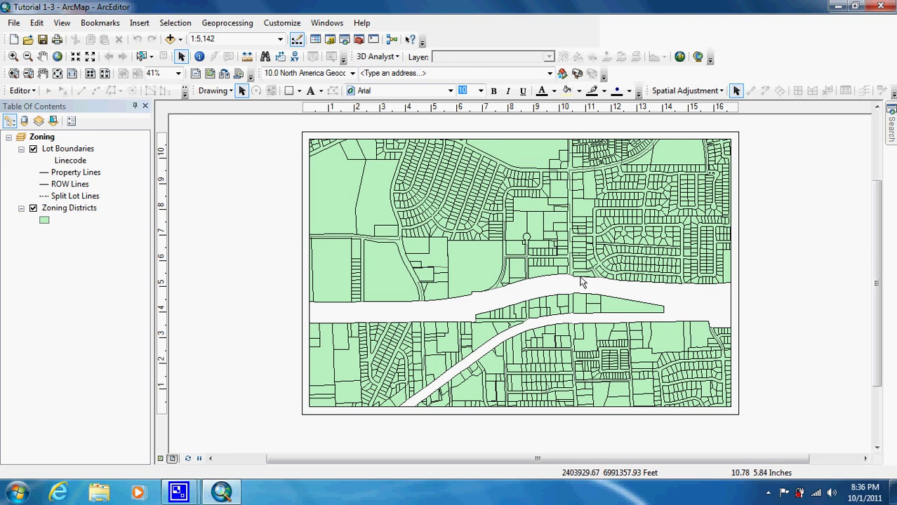
left_click(160, 459)
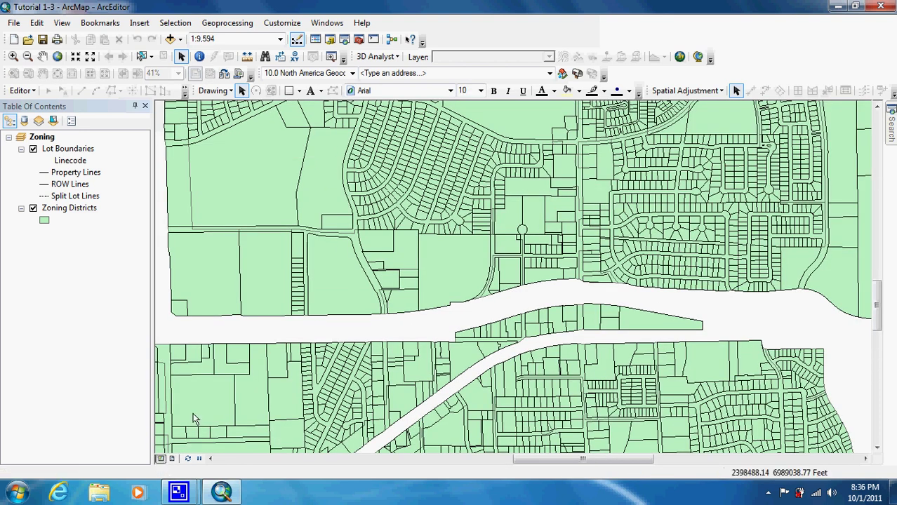
right_click(68, 208)
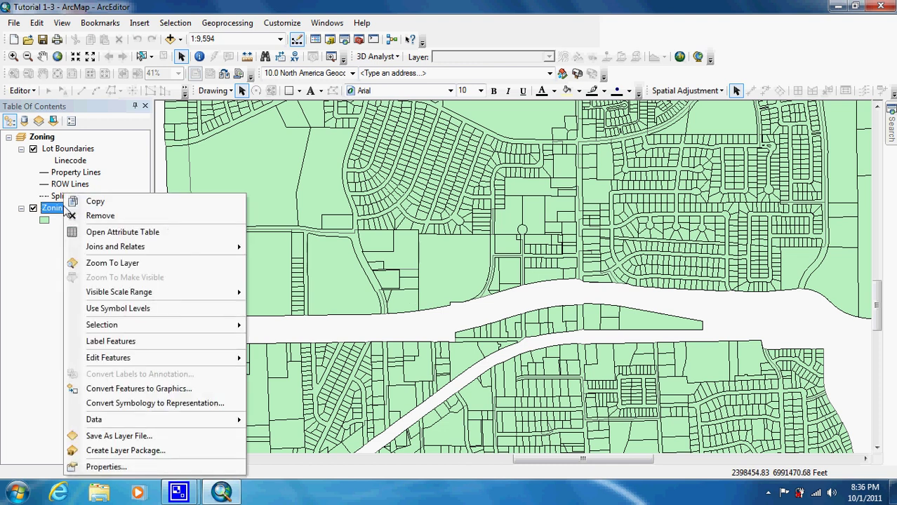
left_click(99, 232)
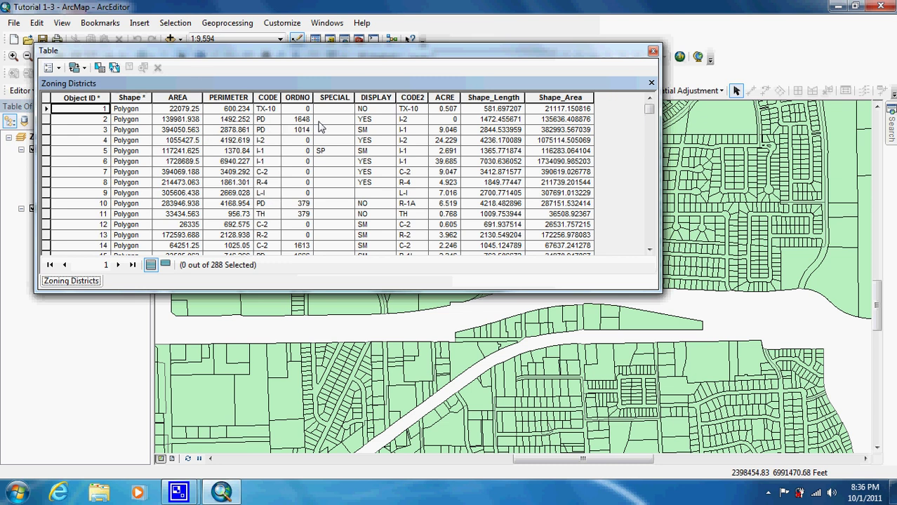
left_click(267, 98)
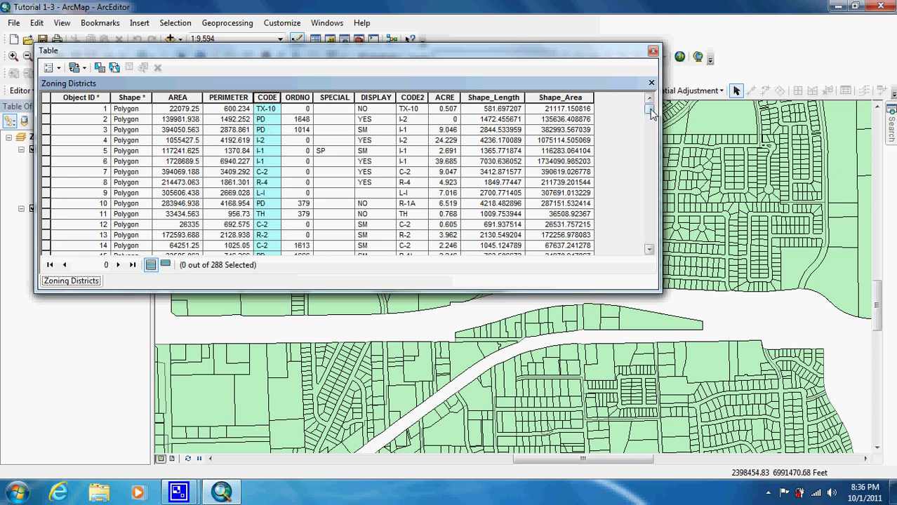
left_click_drag(650, 112, 654, 178)
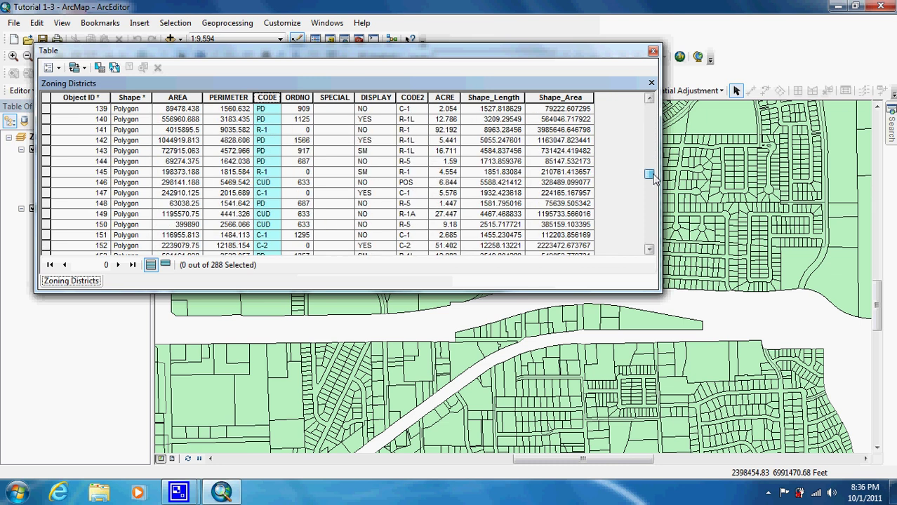
left_click_drag(653, 178, 651, 248)
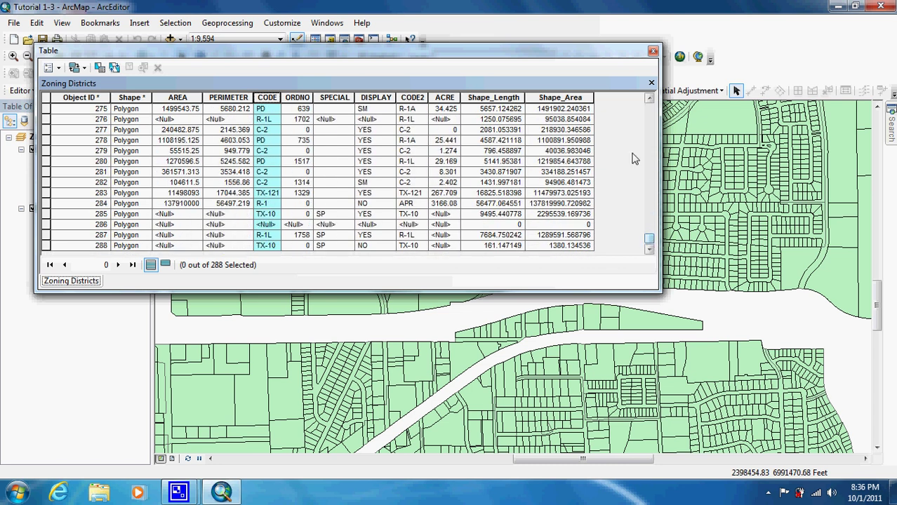
left_click(653, 53)
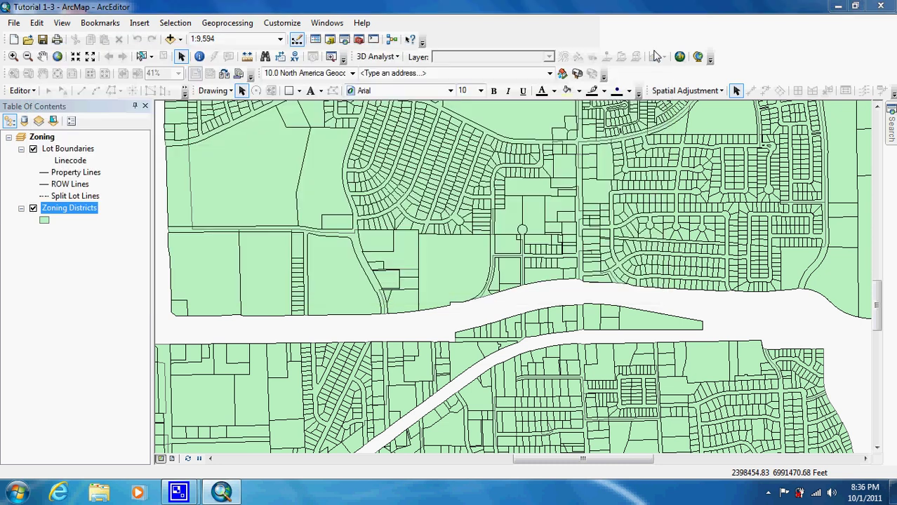
Symbolize Zoning Districts with unique-value categories on the CODE field.
right_click(80, 211)
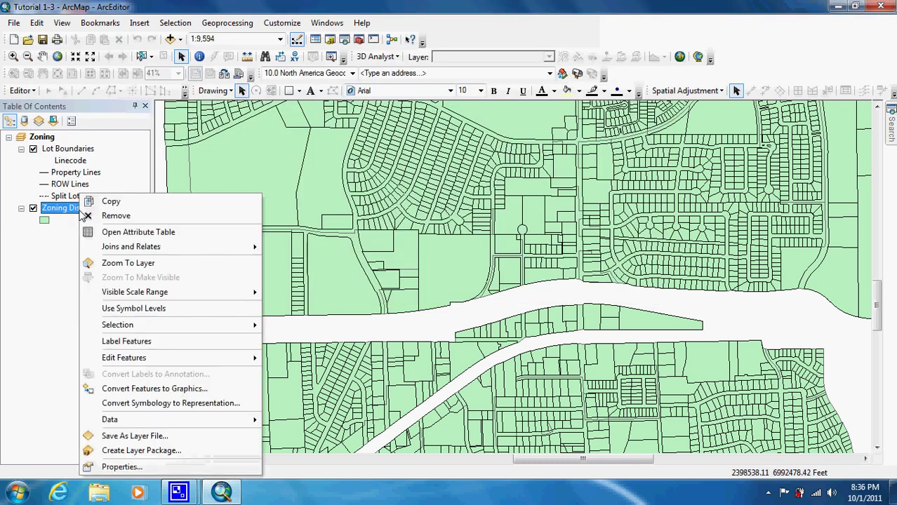
left_click(121, 467)
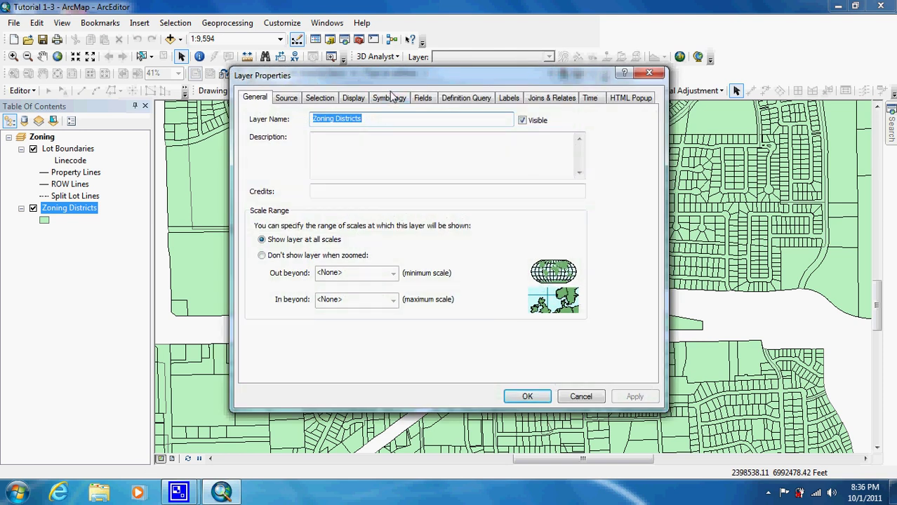
left_click(391, 99)
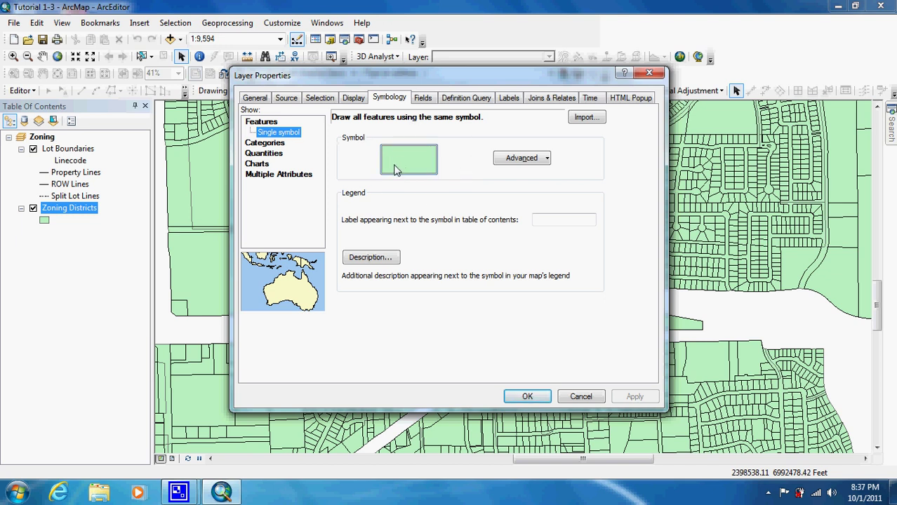
left_click(273, 144)
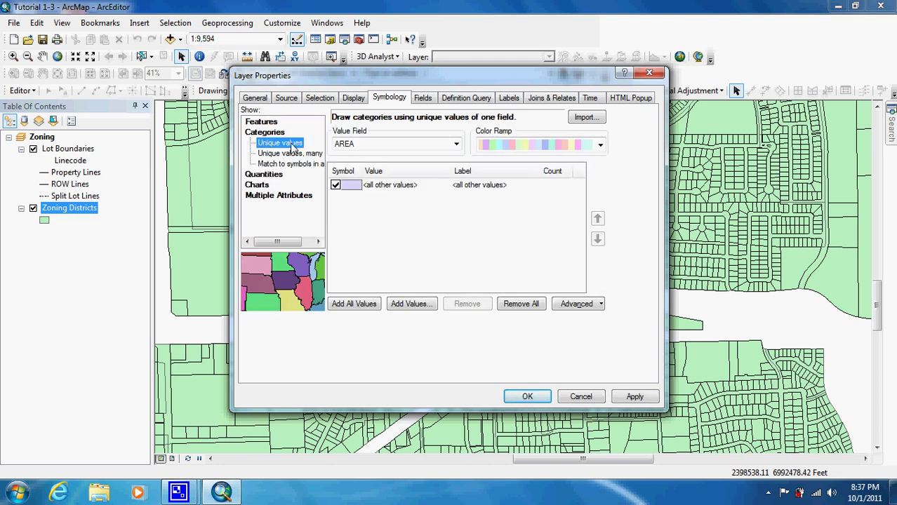
left_click(456, 146)
left_click(452, 179)
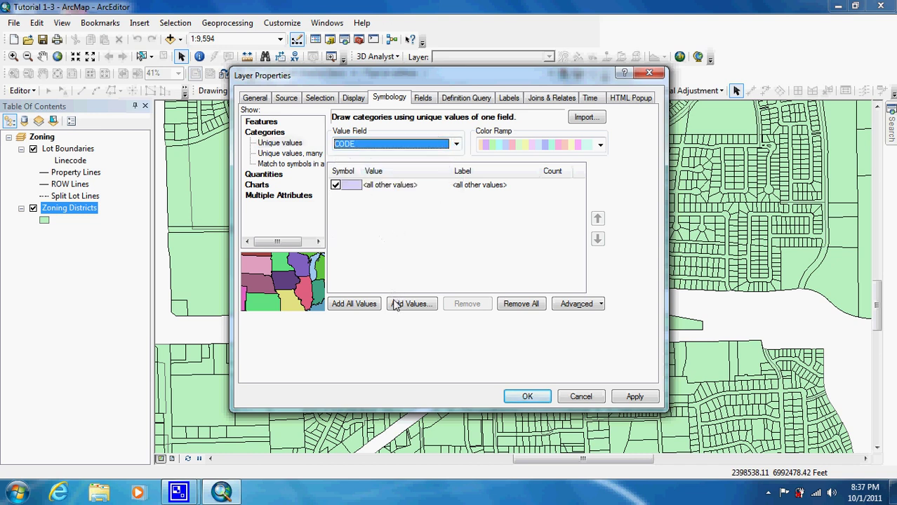
left_click(354, 304)
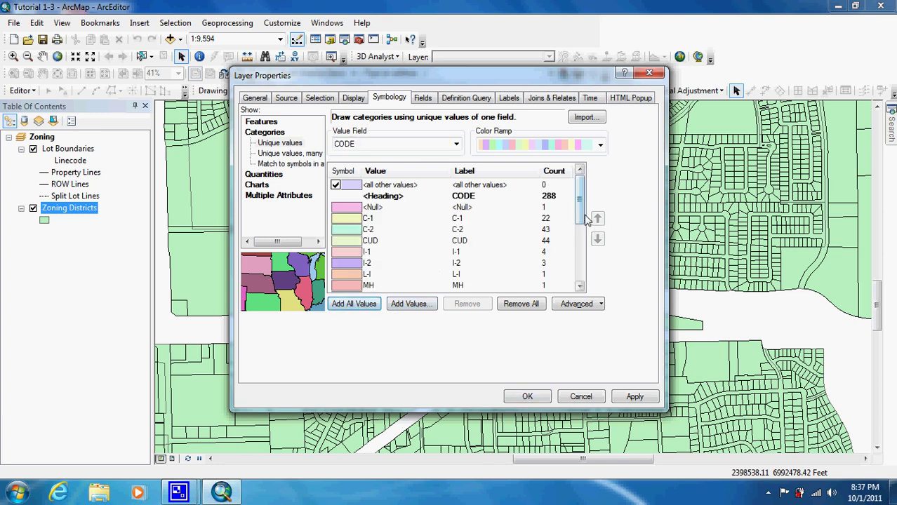
mouse_move(586, 219)
left_mouse_down()
mouse_move(584, 277)
mouse_move(577, 208)
left_mouse_up()
left_click(338, 224)
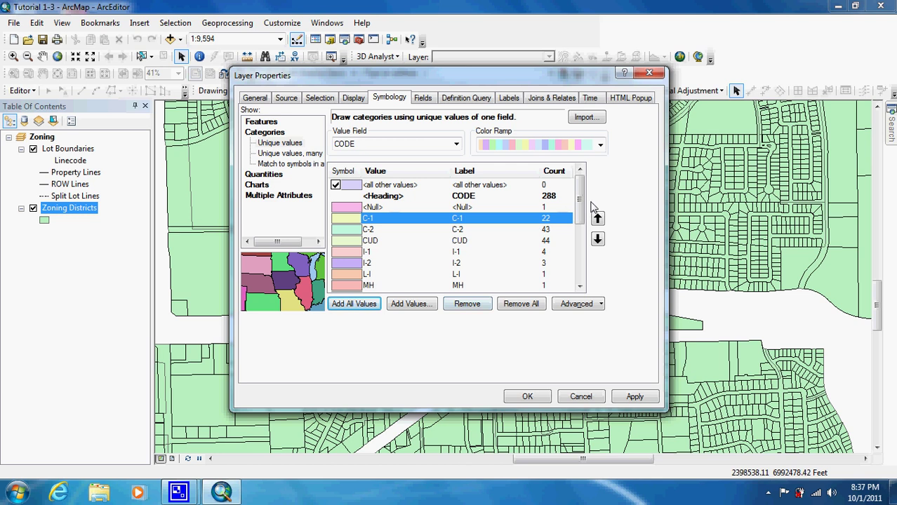
left_click_drag(582, 202, 580, 272)
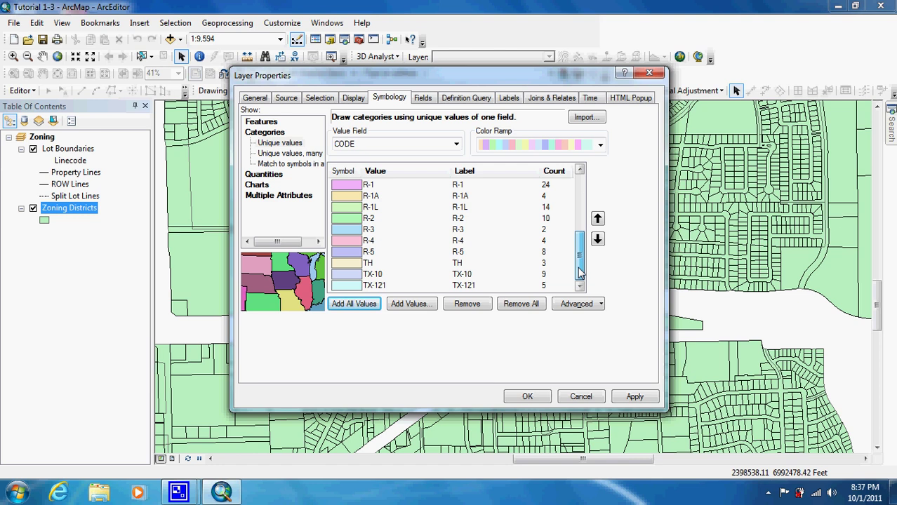
left_click_drag(580, 272, 580, 196)
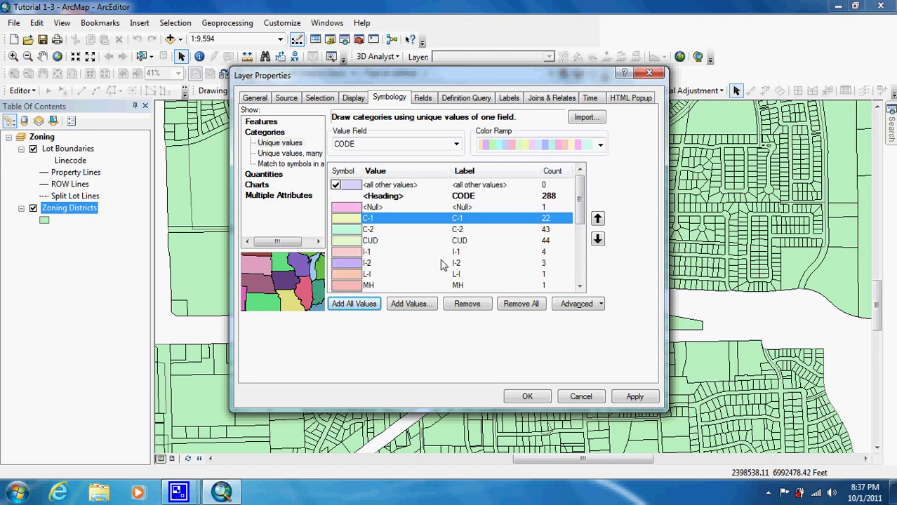
left_click(519, 304)
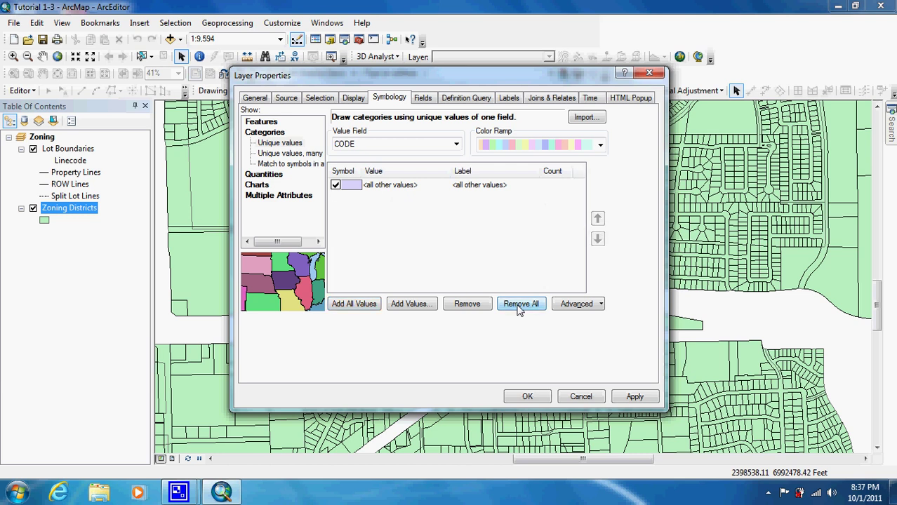
Add MH, R-1, R-1A, R-1L, R-2 and TH as symbology categories.
left_click(414, 304)
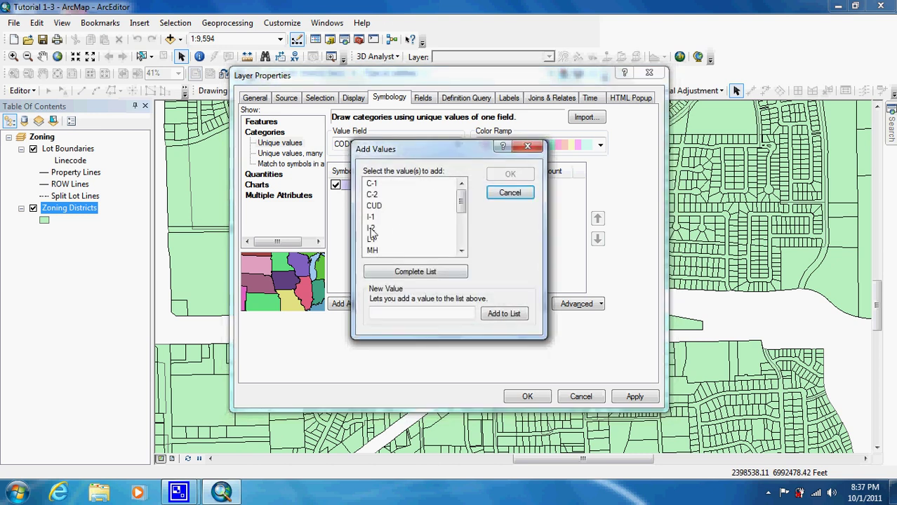
left_click_drag(462, 203, 461, 223)
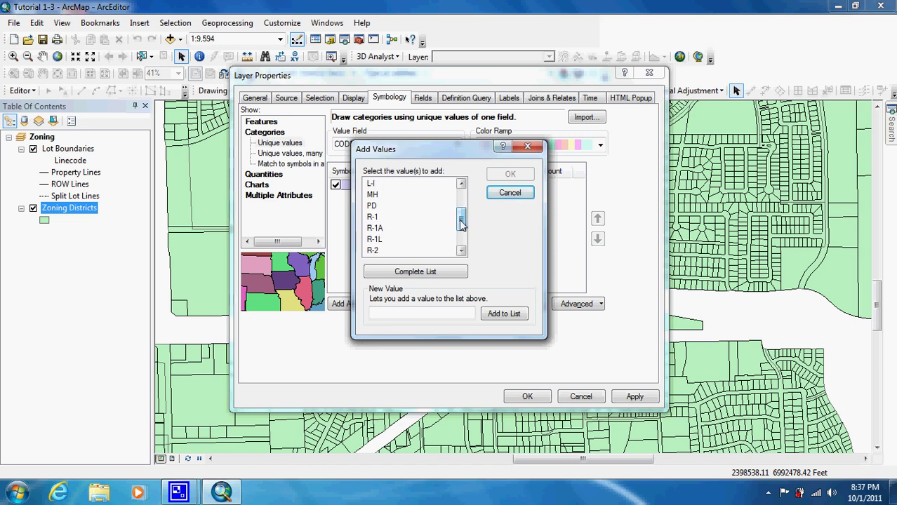
left_click(379, 195)
left_click(376, 218, "ctrl")
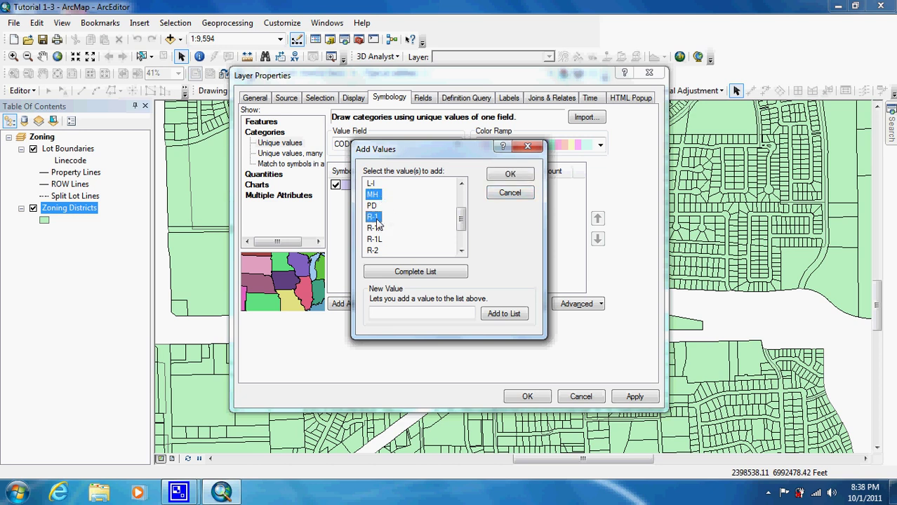
left_click(381, 229, "ctrl")
left_click(378, 240, "ctrl")
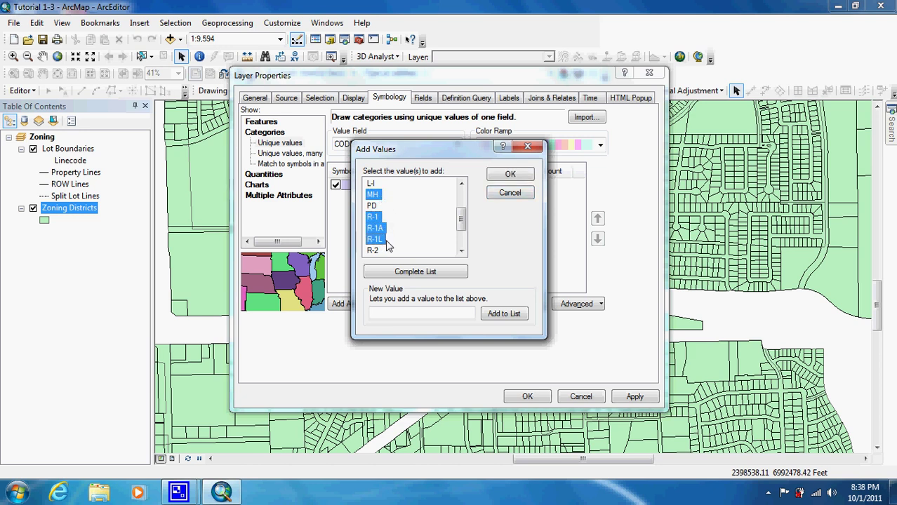
left_click(374, 250, "ctrl")
left_click_drag(460, 223, 463, 242)
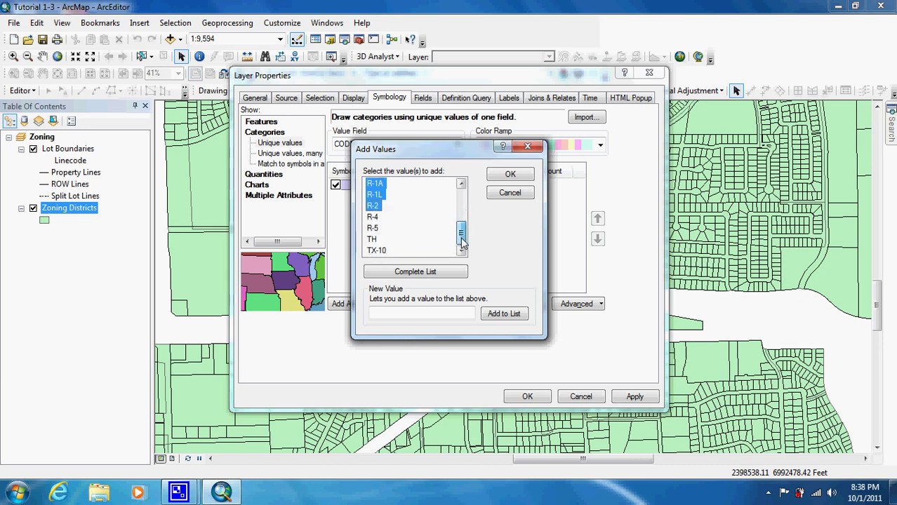
left_click(372, 240, "ctrl")
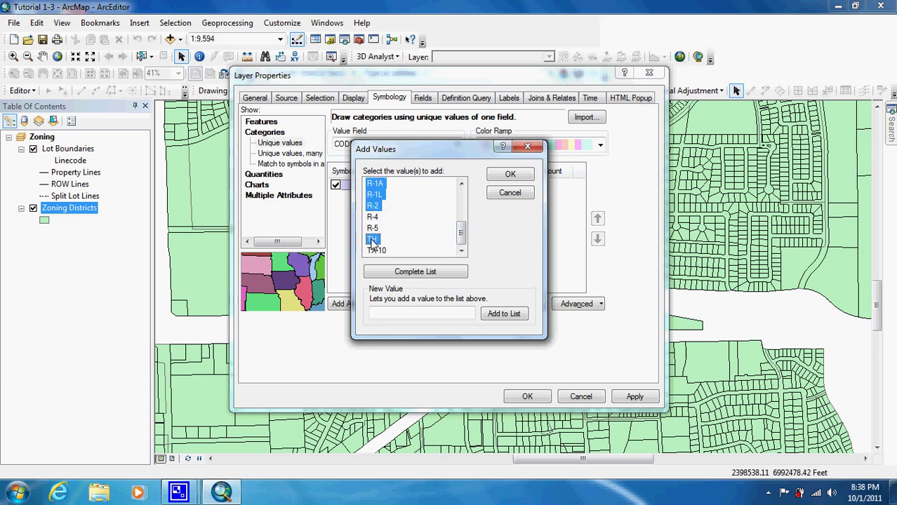
left_click(511, 174)
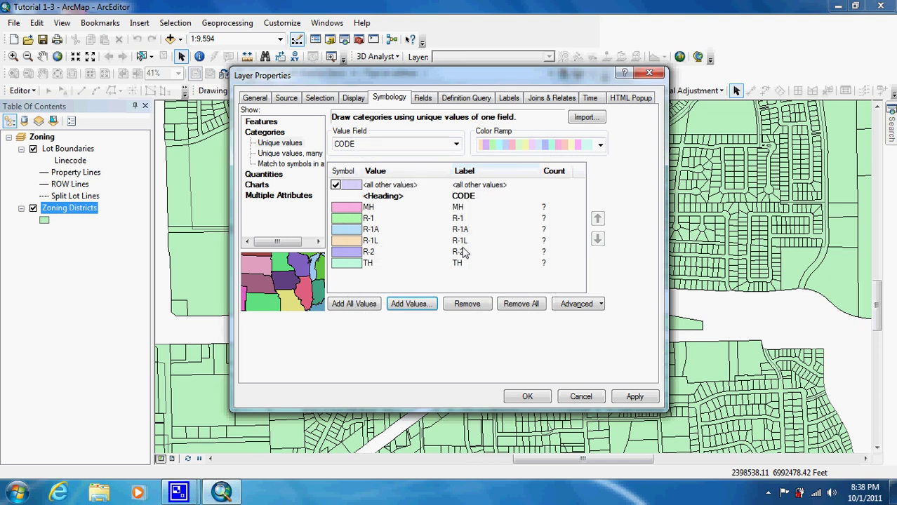
Count features, hide all other values, and label MH 'Mobile Homes' and R-1 'Single Family Detached'.
left_click(554, 174)
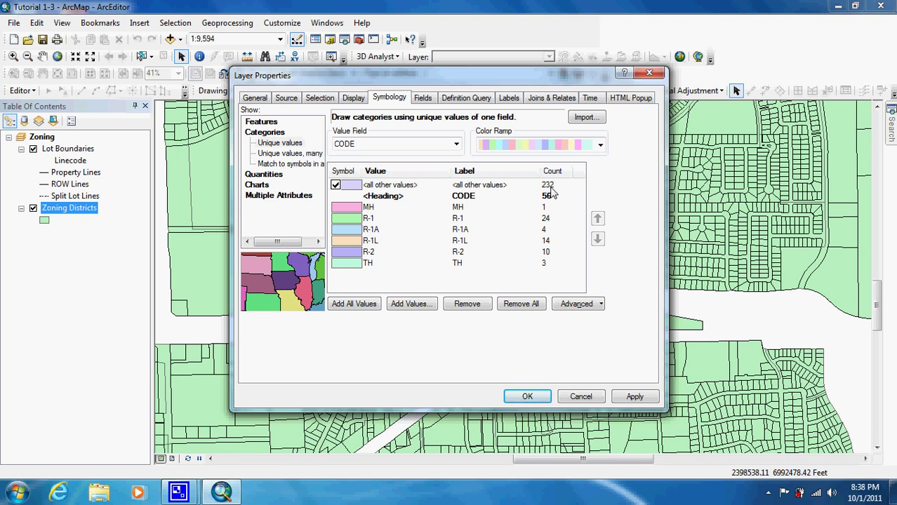
left_click(335, 185)
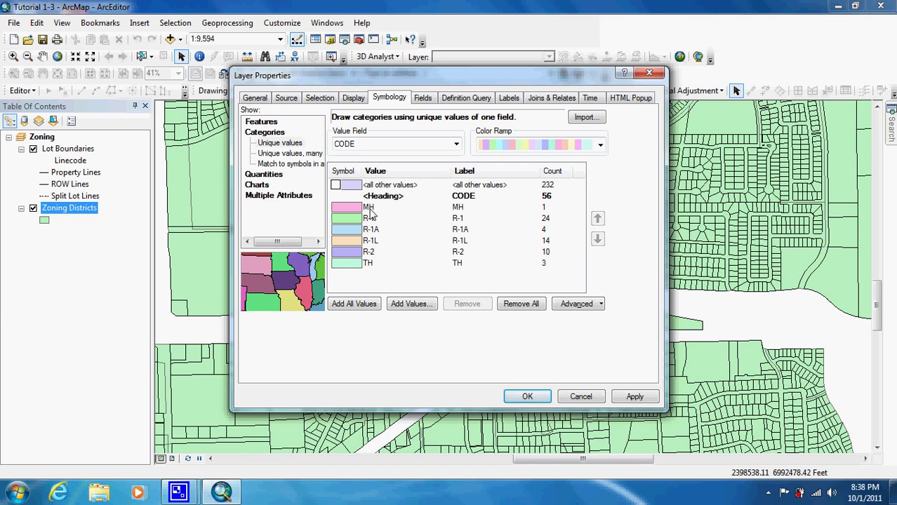
double_click(466, 209)
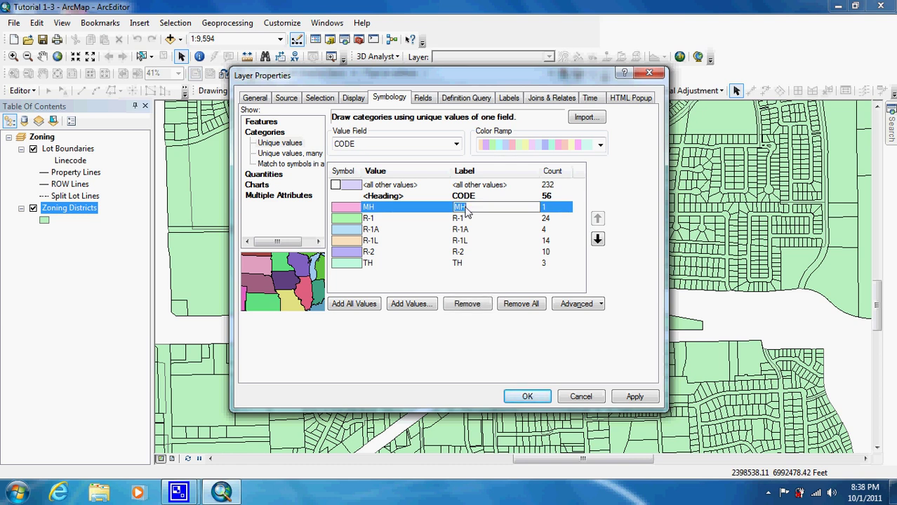
type("Mobile Homes")
key("Return")
type("S")
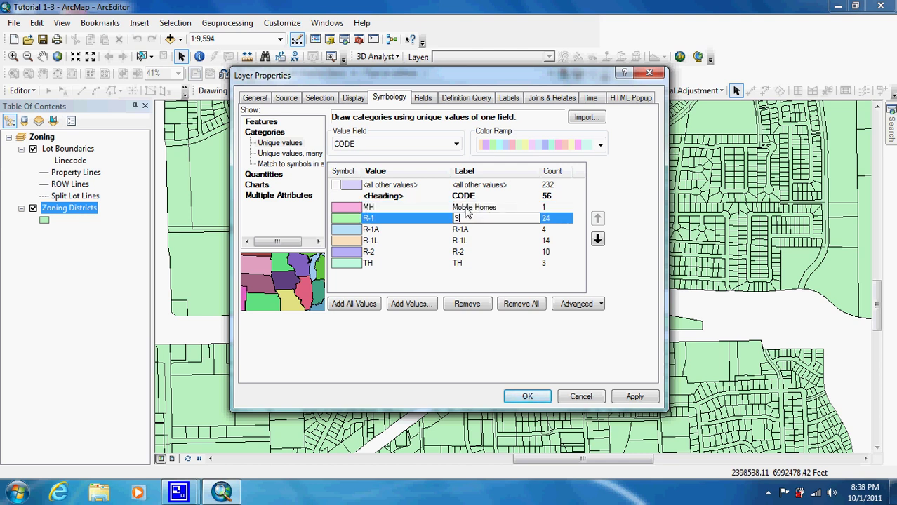
type("ingle Family Detached")
key("Return")
Label the rest 'Single Family Attached', 'Single Family Limited', 'Duplex District' and 'Townhouse'.
type("Single Famil")
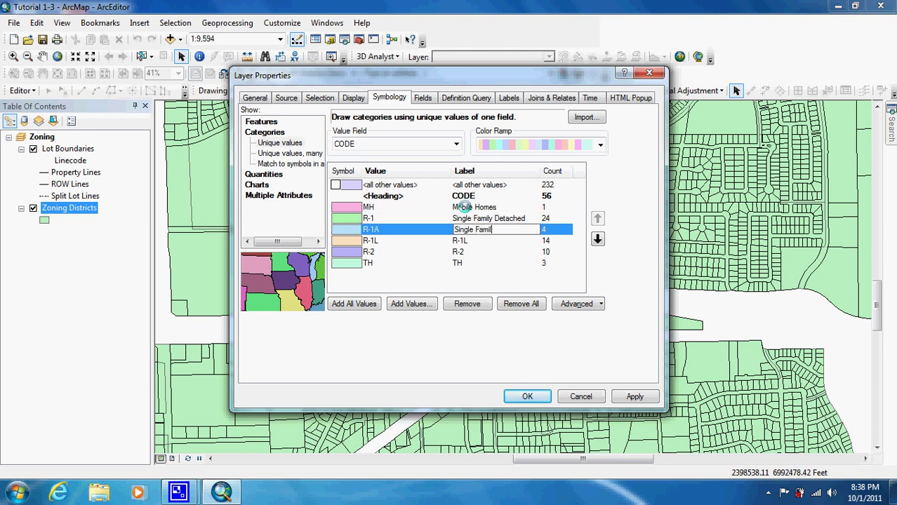
type("y Attached")
key("Return")
type("S")
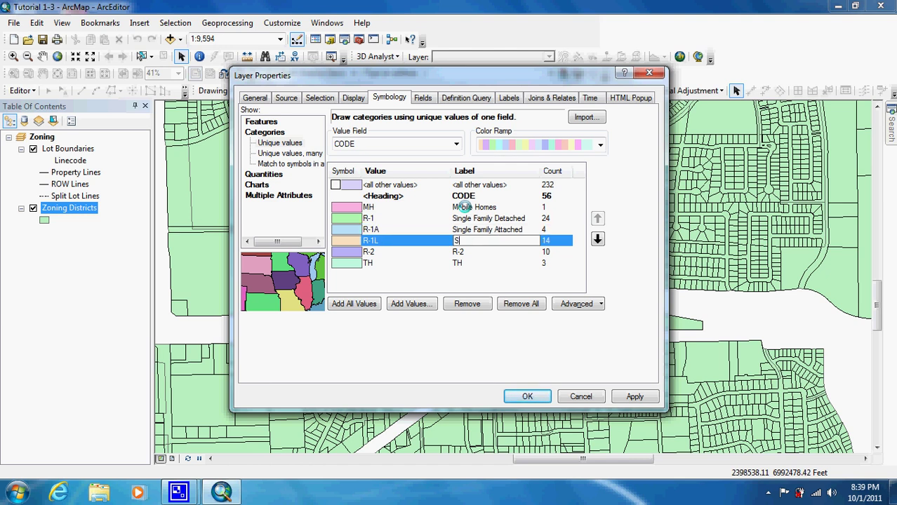
type("ingle Family Limited")
key("Down")
type("Dup")
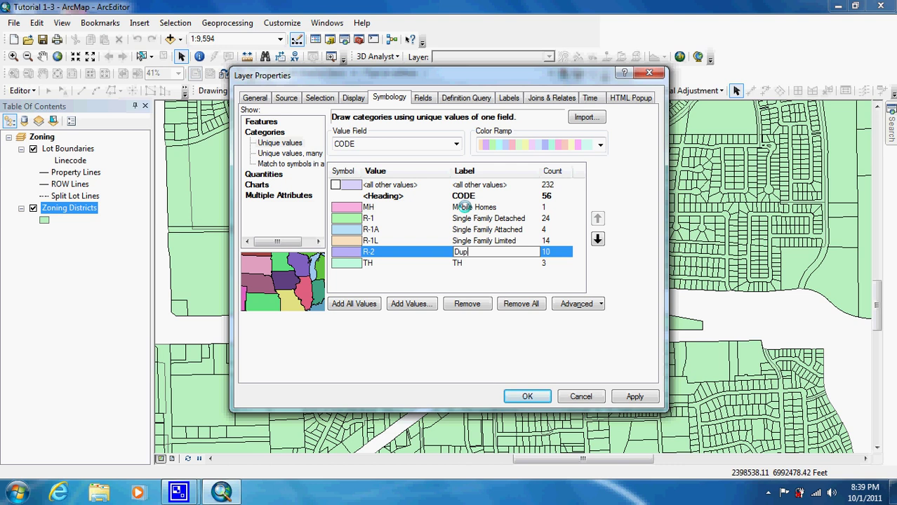
type("lex District")
key("Down")
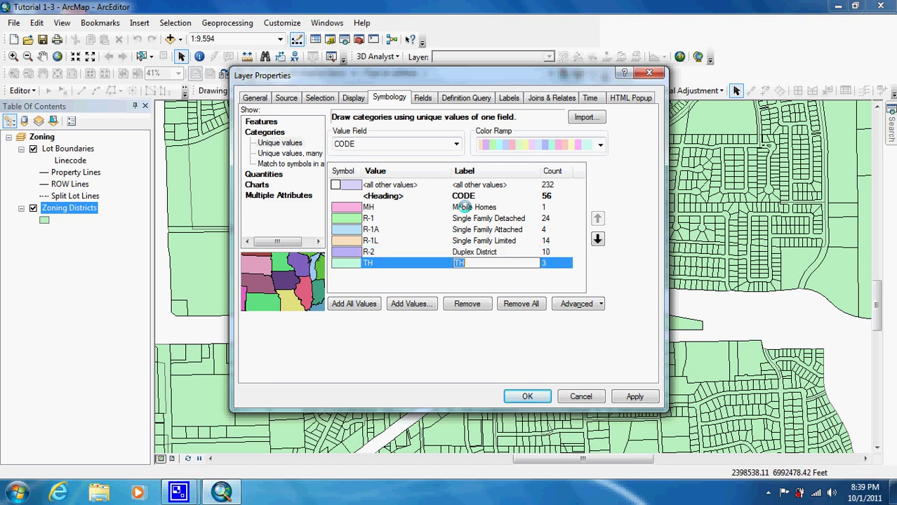
type("Townhouse")
left_click(394, 236)
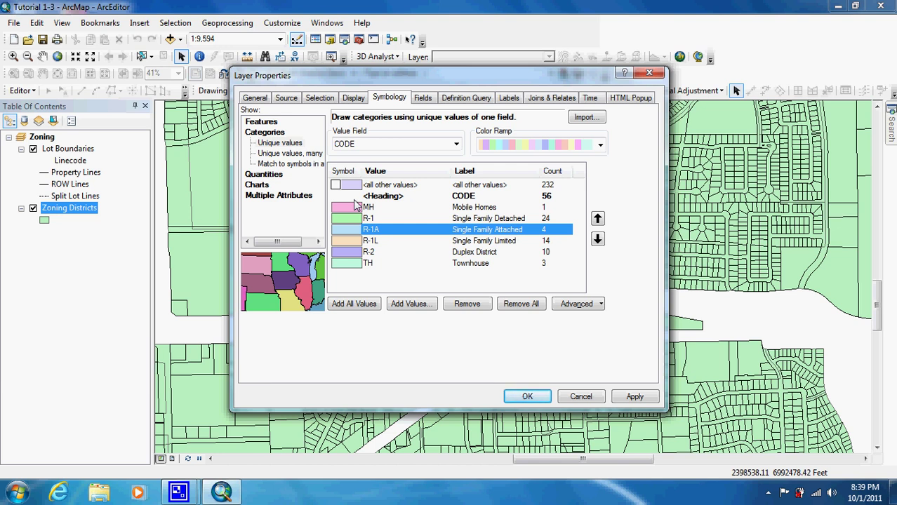
Give Mobile Homes a Yellow fill and R-1 a Med Yellow fill.
left_click(350, 210)
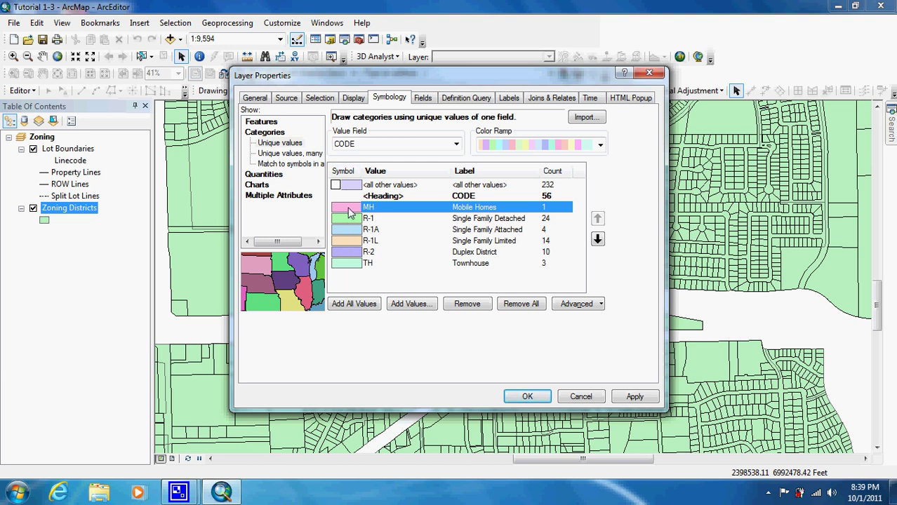
double_click(350, 211)
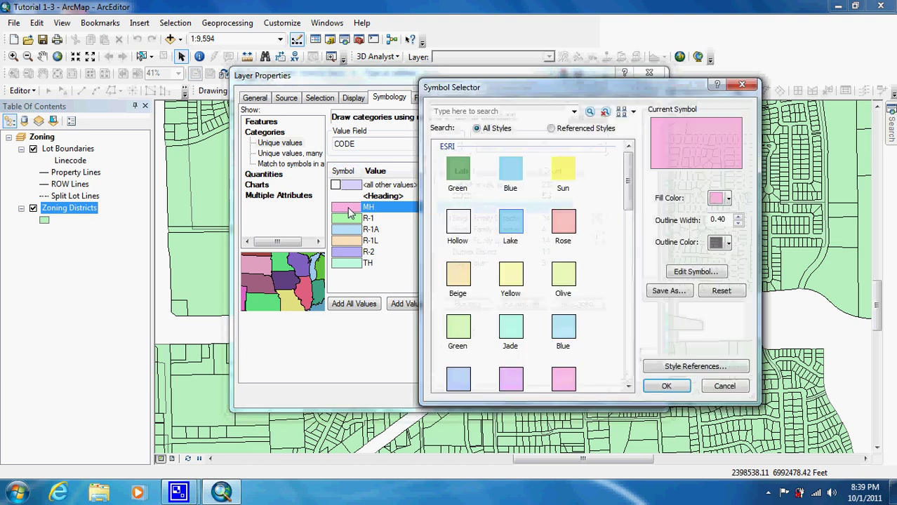
left_click(512, 282)
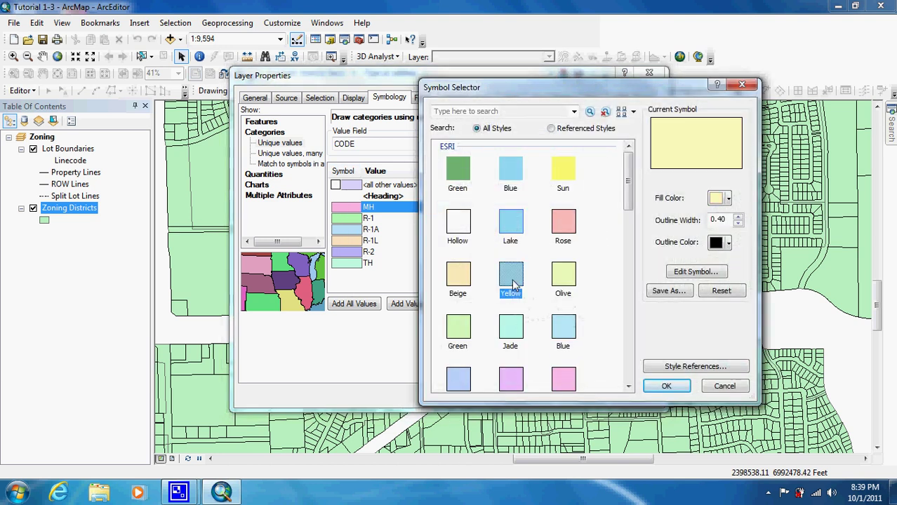
left_click(663, 386)
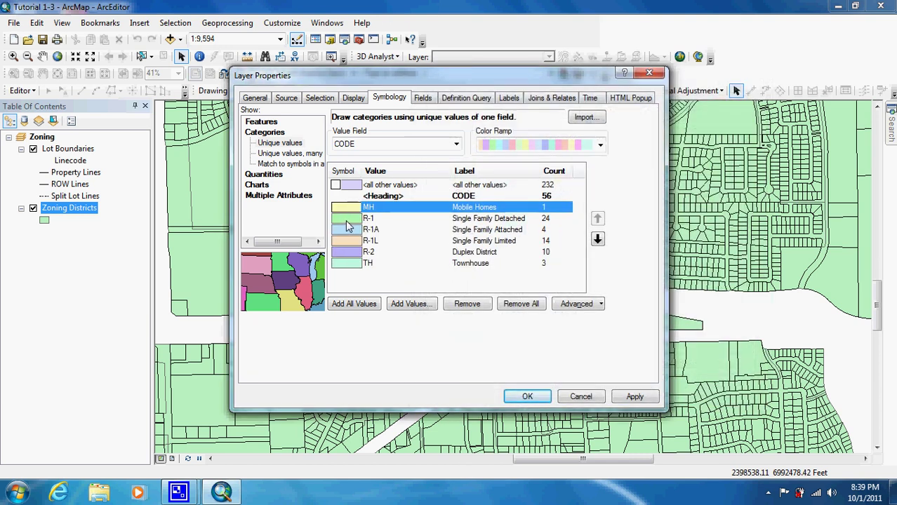
double_click(347, 219)
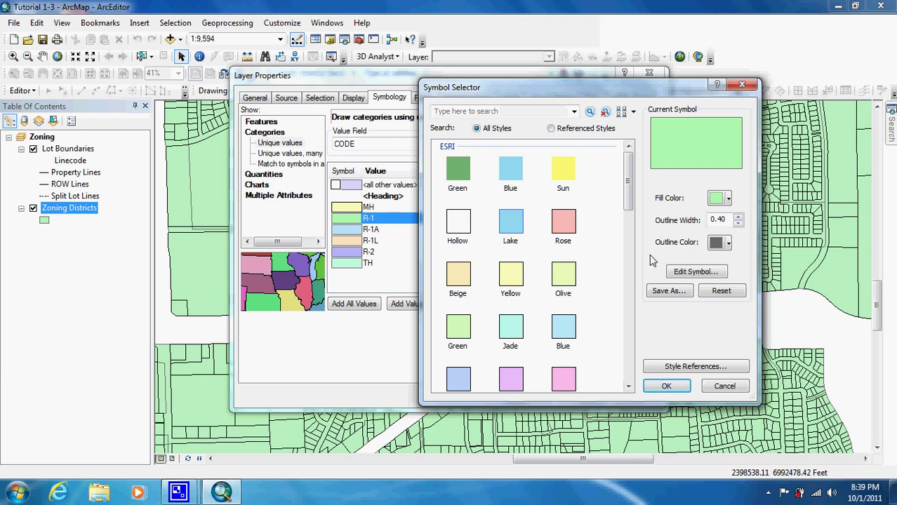
left_click(629, 349)
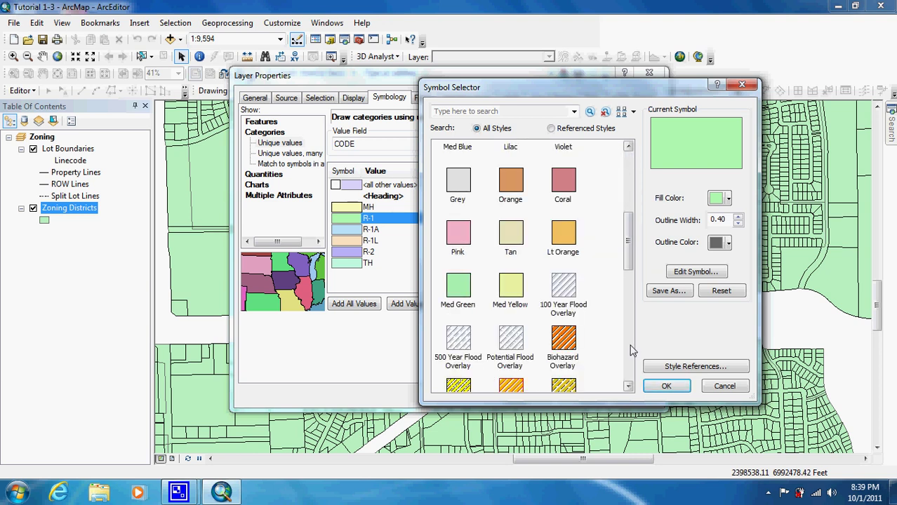
double_click(511, 285)
Fill R-1A with Tan and R-1L with Beige.
double_click(354, 230)
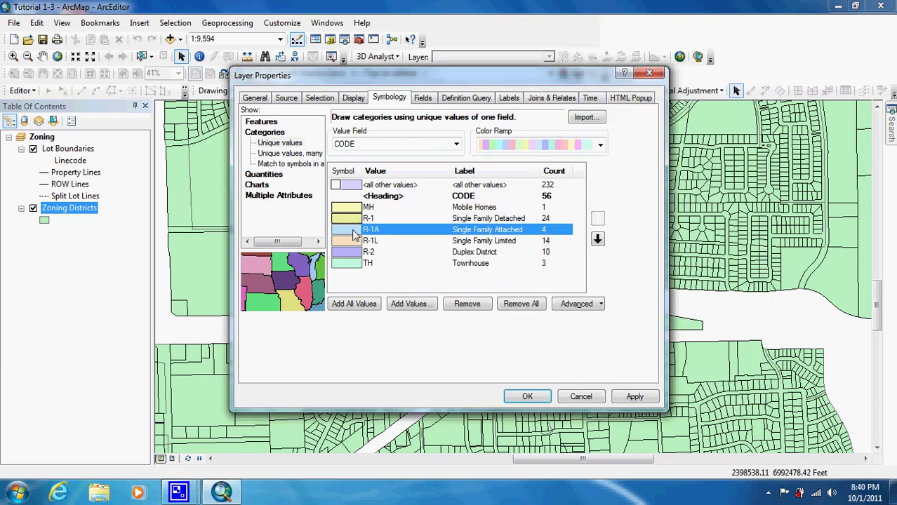
double_click(455, 276)
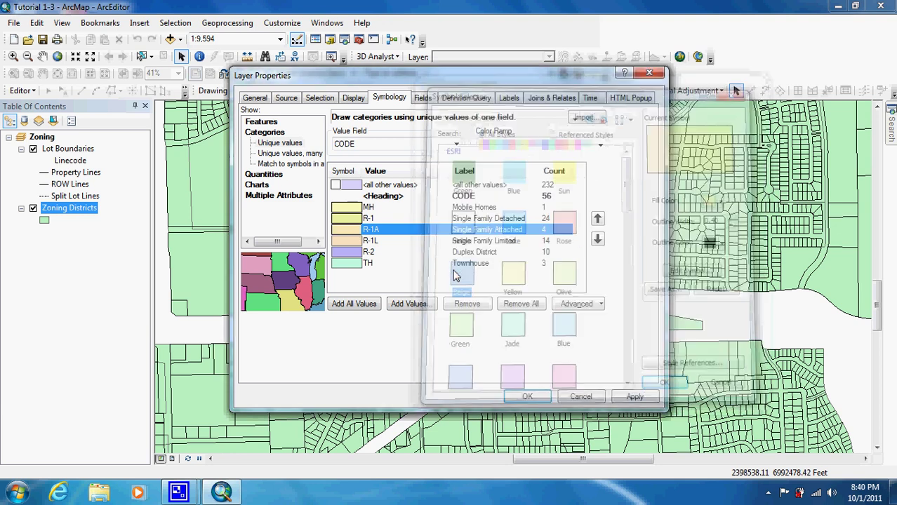
double_click(360, 241)
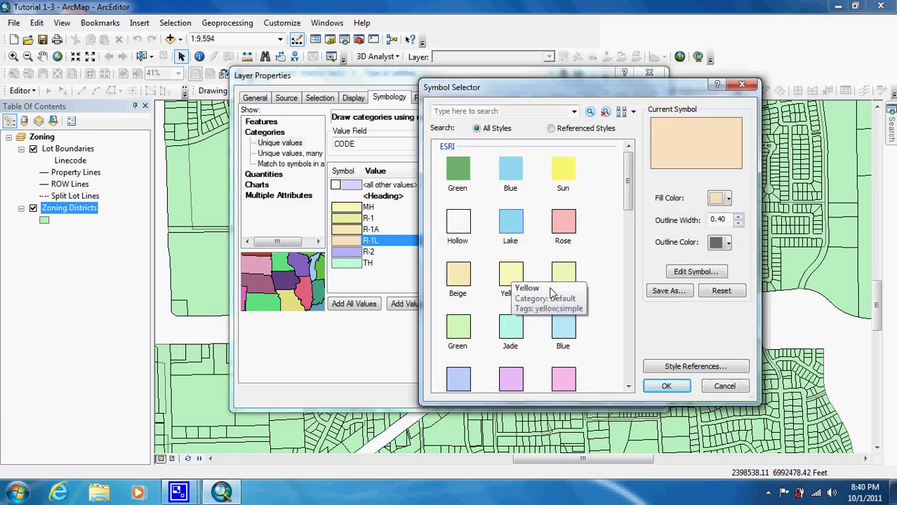
left_click(710, 389)
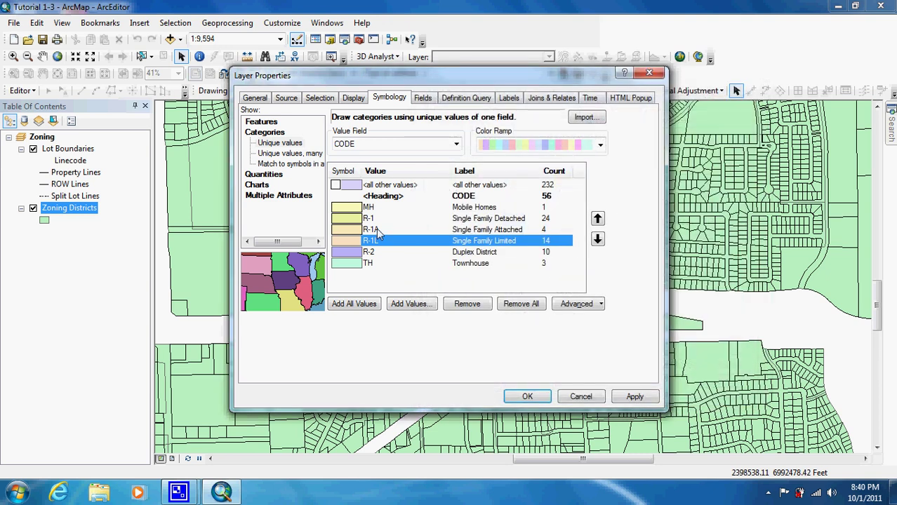
double_click(354, 234)
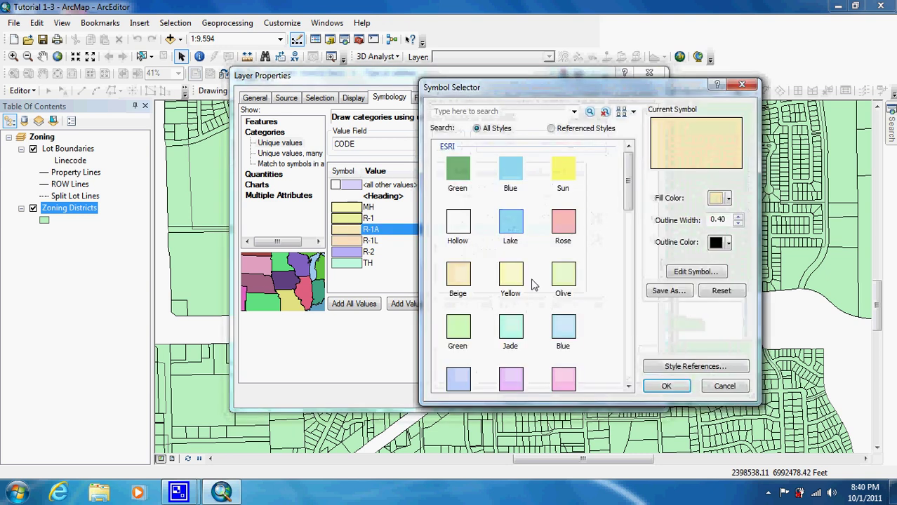
scroll(633, 351, "down", 5)
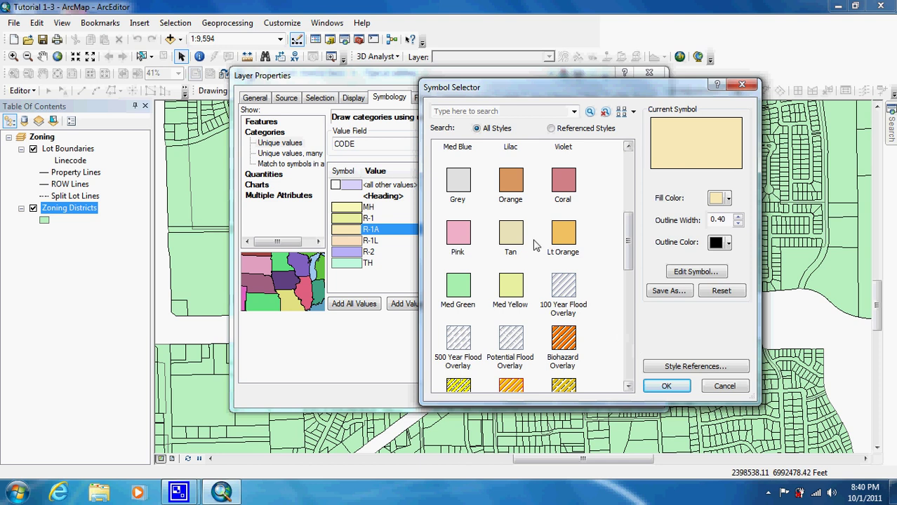
double_click(512, 238)
double_click(347, 240)
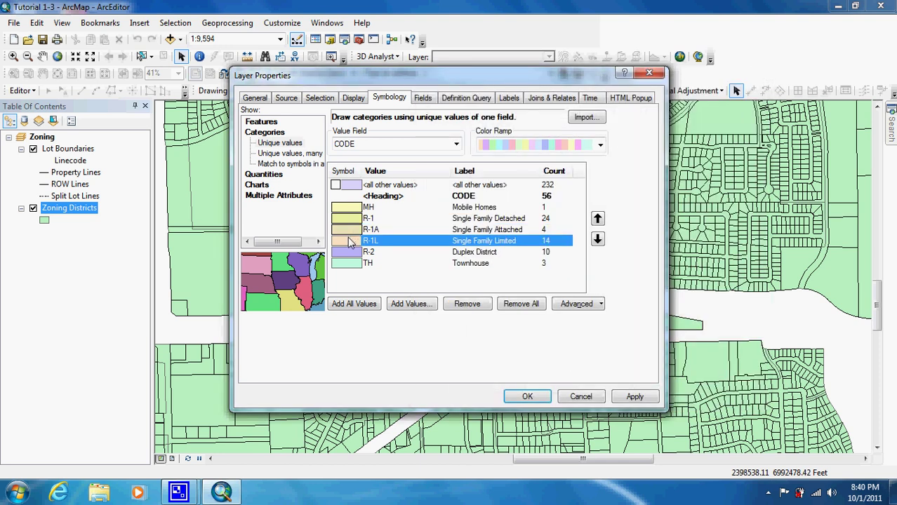
left_click(457, 293)
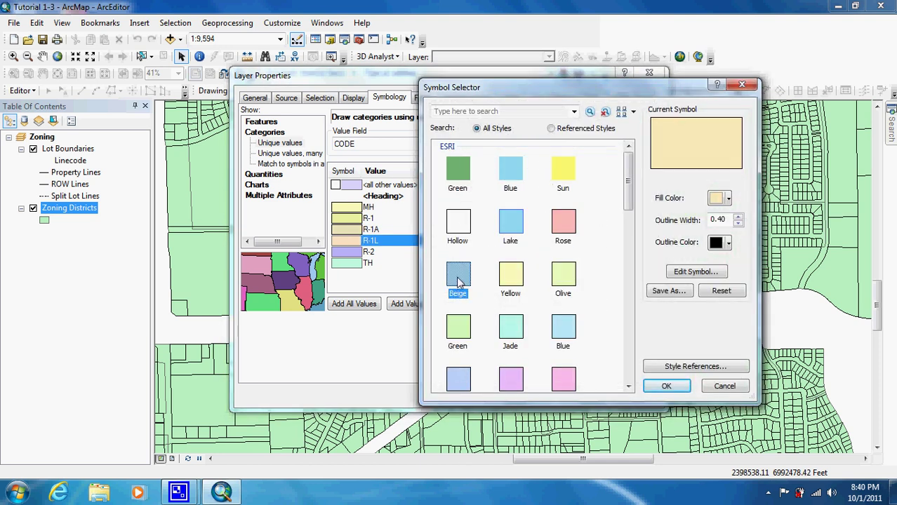
double_click(456, 293)
Fill R-2 with Orange and TH with Lt Orange.
left_click(343, 255)
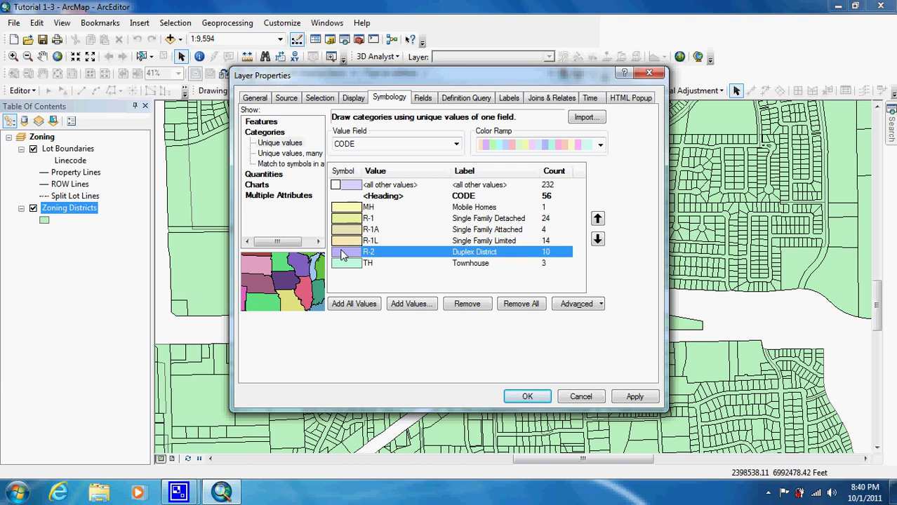
double_click(342, 255)
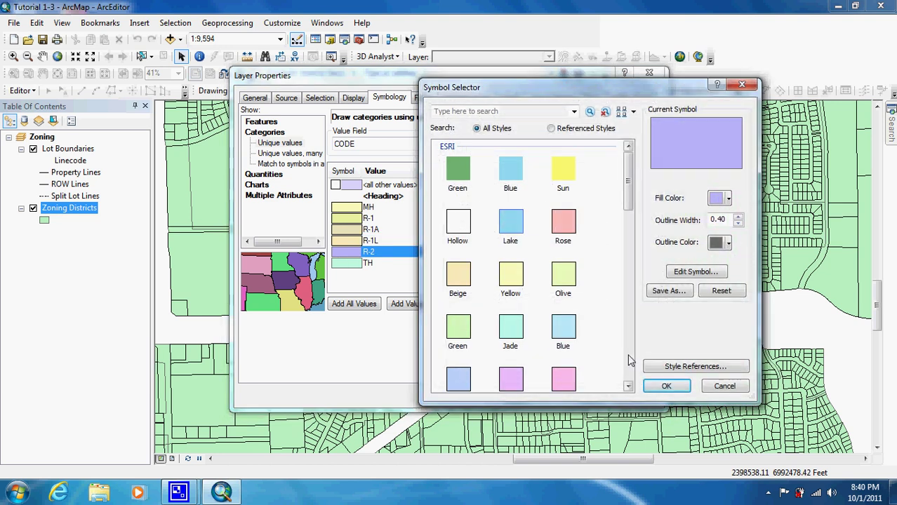
scroll(629, 360, "down", 3)
double_click(518, 205)
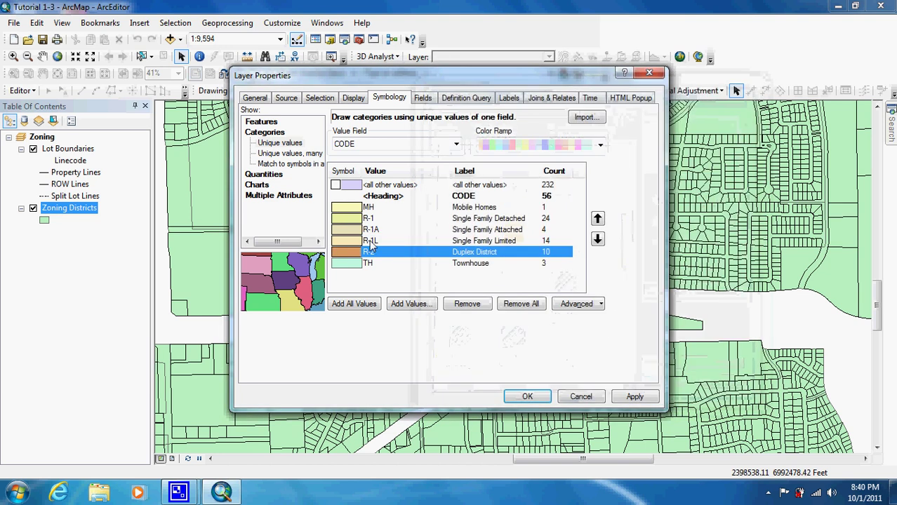
left_click(355, 264)
double_click(354, 264)
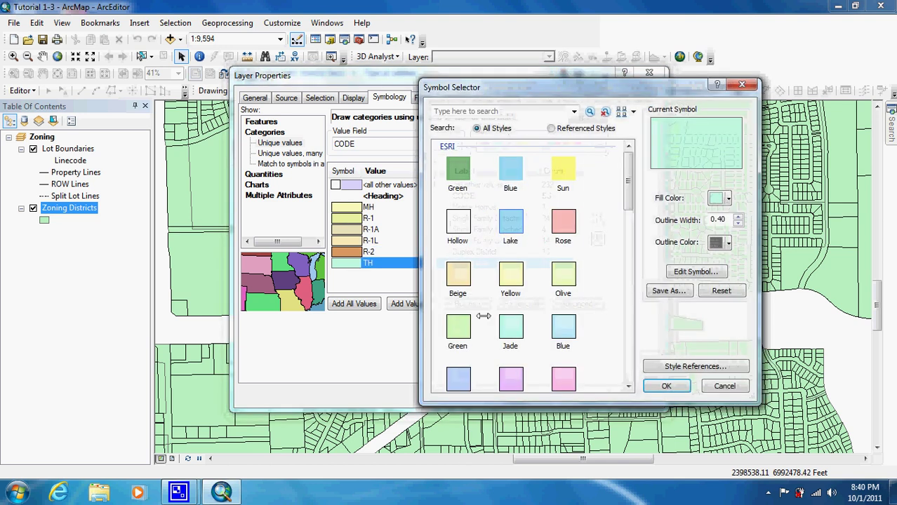
scroll(630, 353, "down", 3)
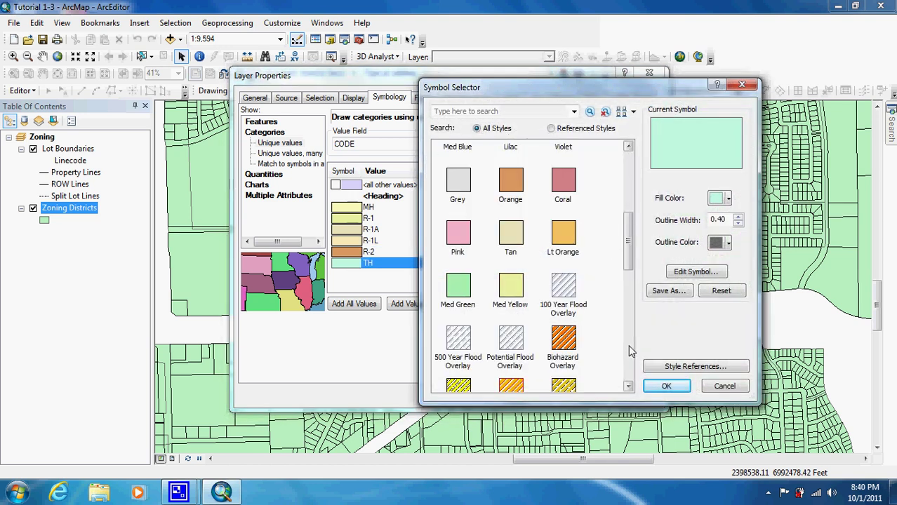
double_click(565, 230)
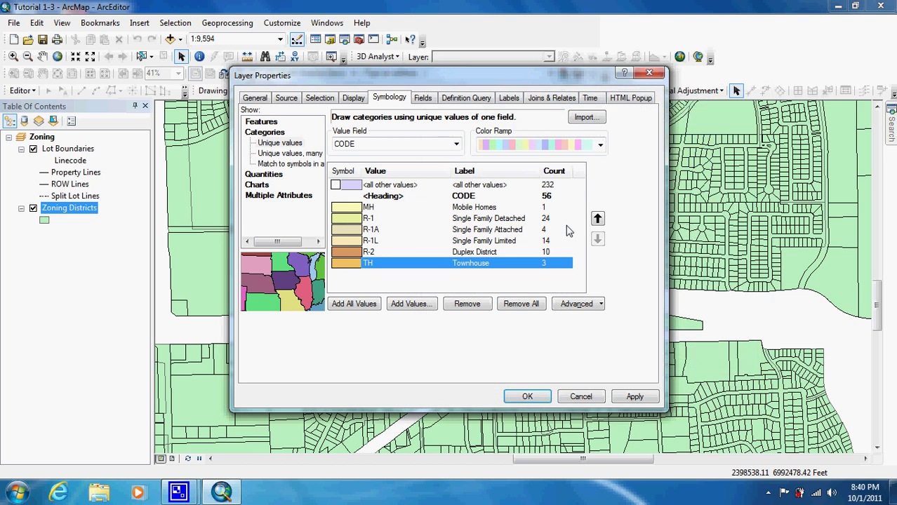
Apply the new symbology and view the whole city, briefly hiding Lot Boundaries.
left_click(526, 398)
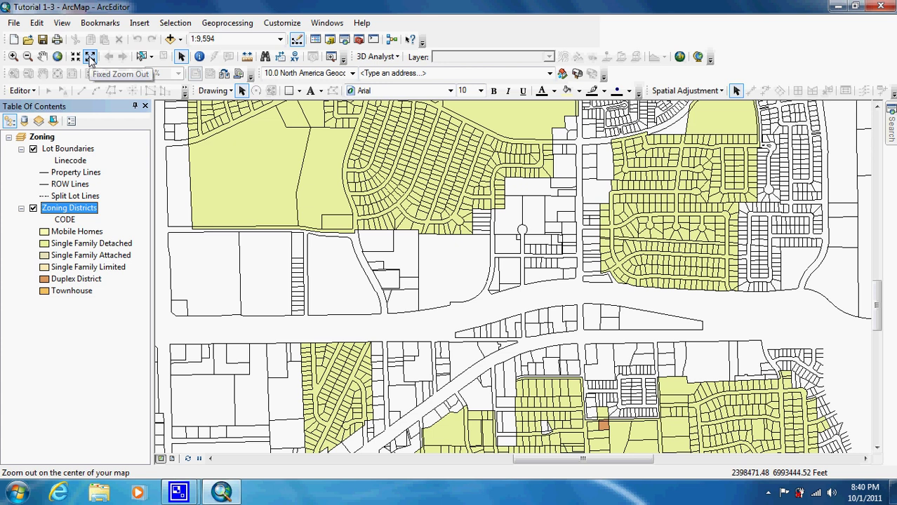
left_click(59, 57)
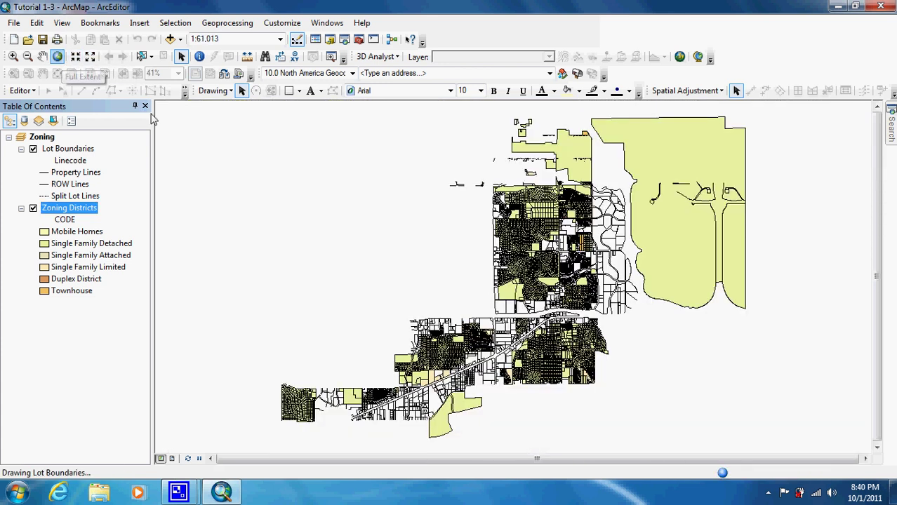
left_click(33, 150)
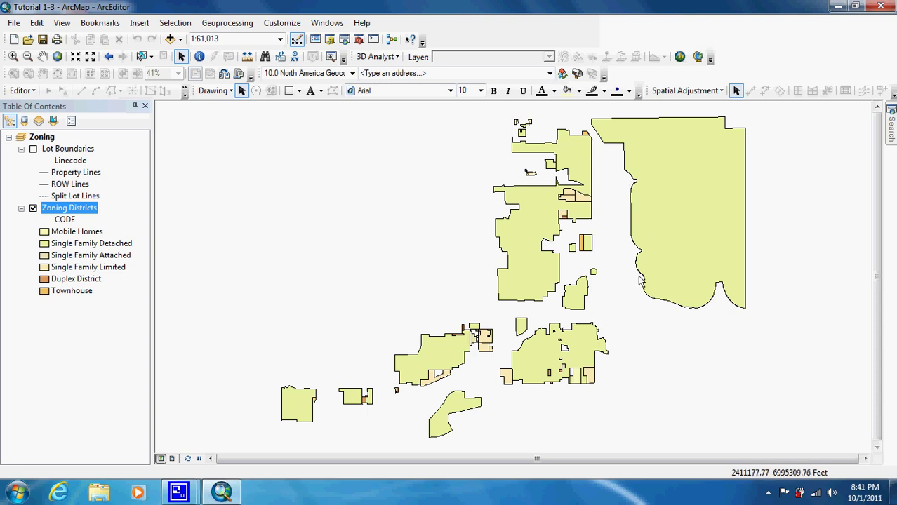
left_click(33, 149)
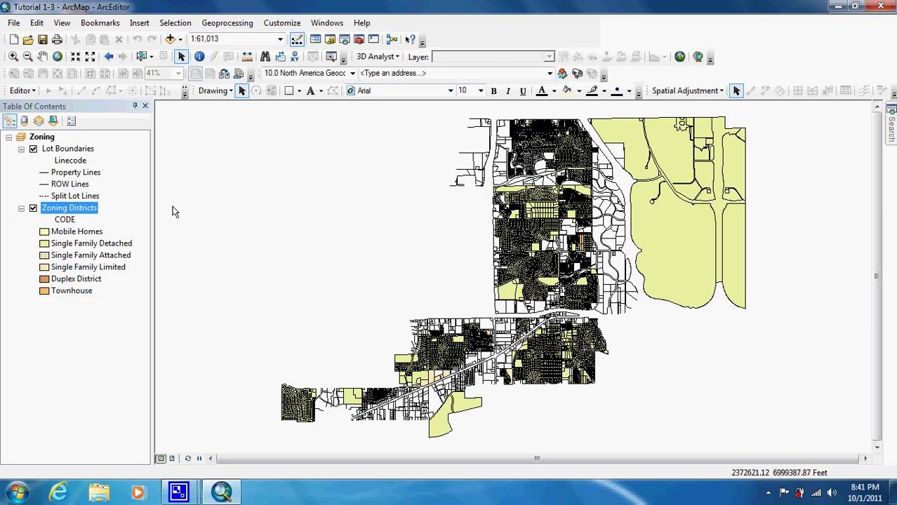
Return to the previous view, zoom out three steps, and pan to reveal more area on the left.
left_click(109, 57)
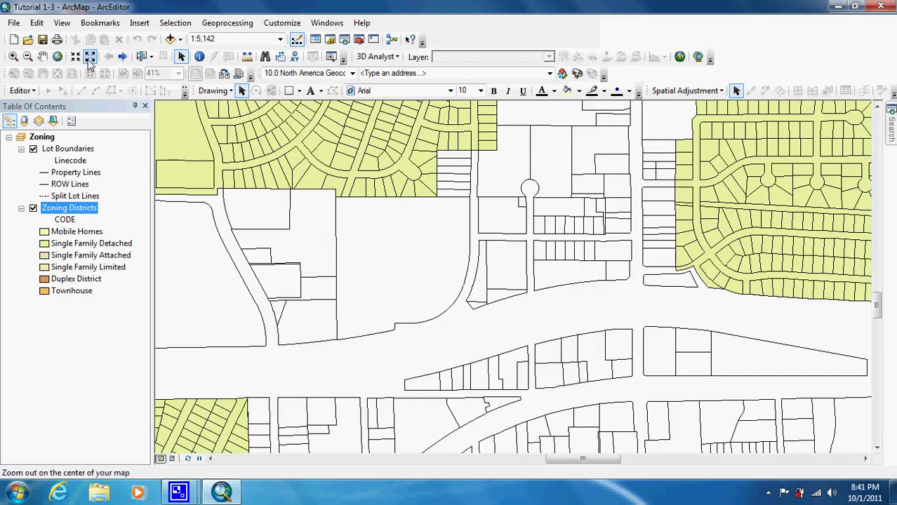
left_click(90, 57)
left_click(90, 58)
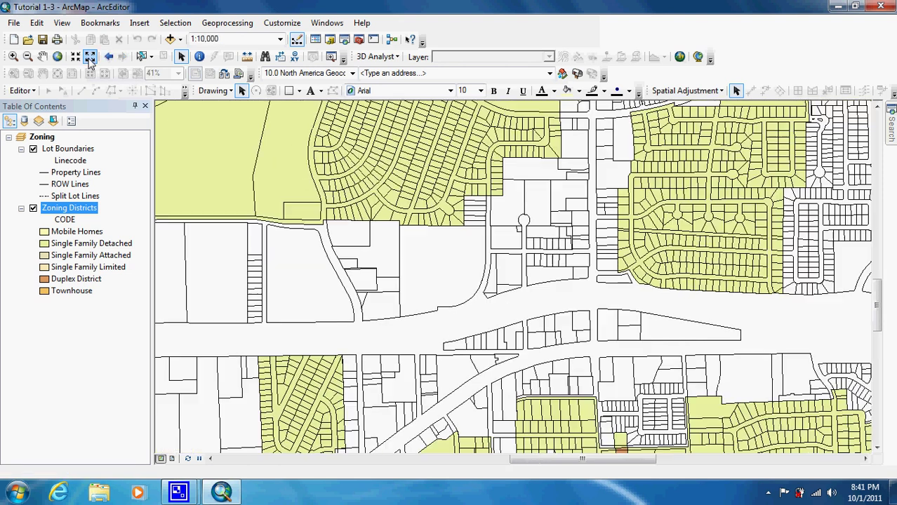
left_click(90, 57)
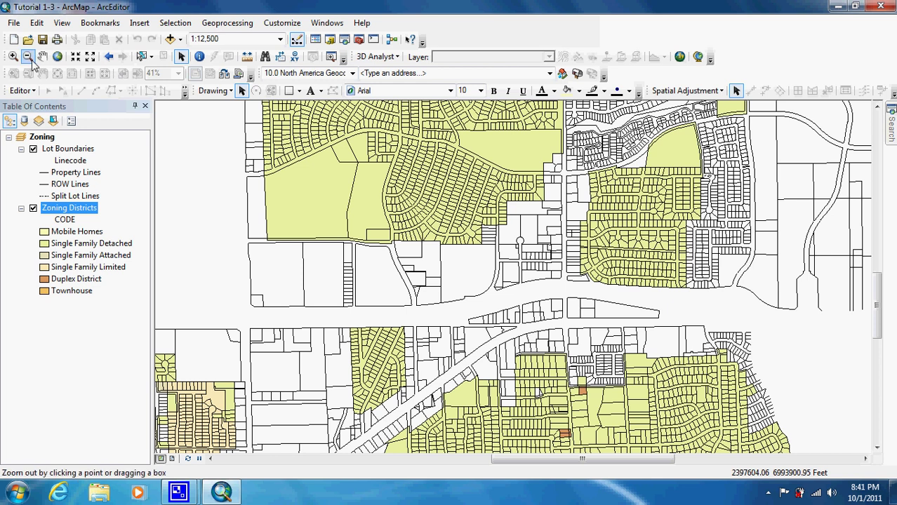
left_click(43, 56)
left_click_drag(304, 264, 466, 243)
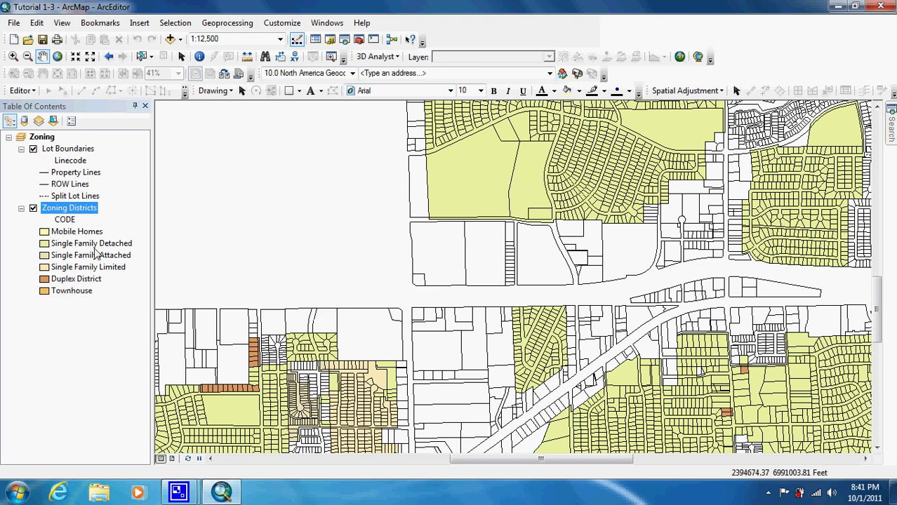
right_click(69, 211)
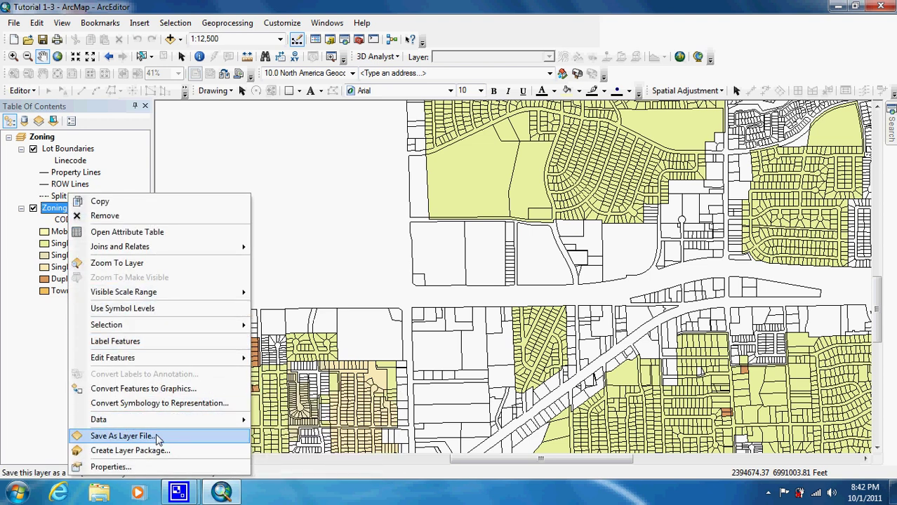
left_click(124, 436)
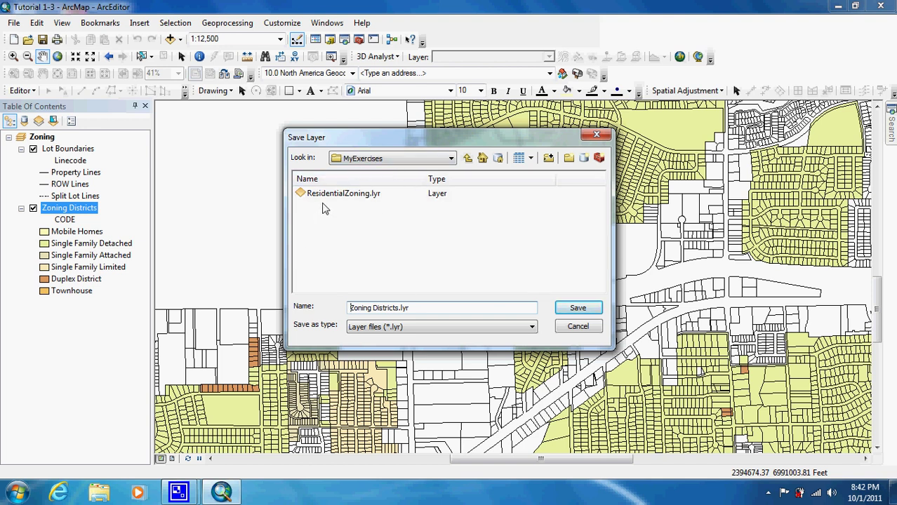
left_click(578, 327)
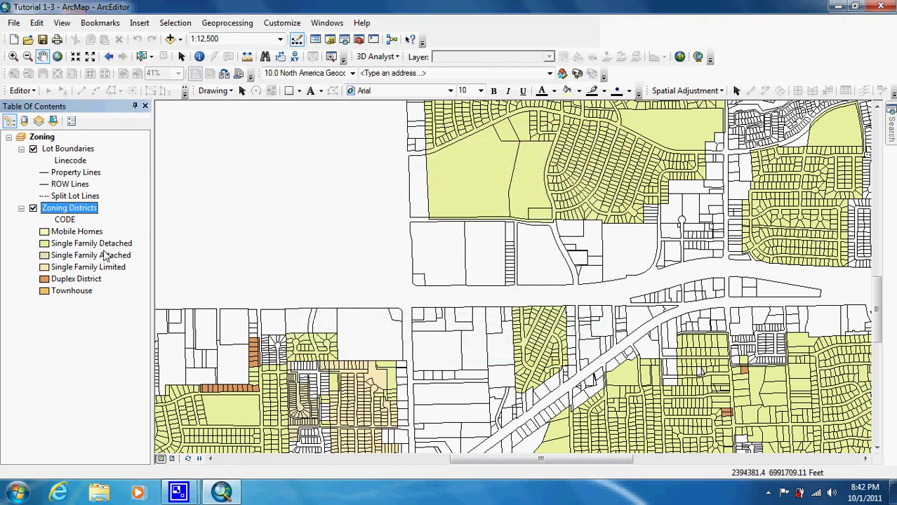
Review the Zoning Districts attribute table, then reopen the layer's properties.
right_click(74, 213)
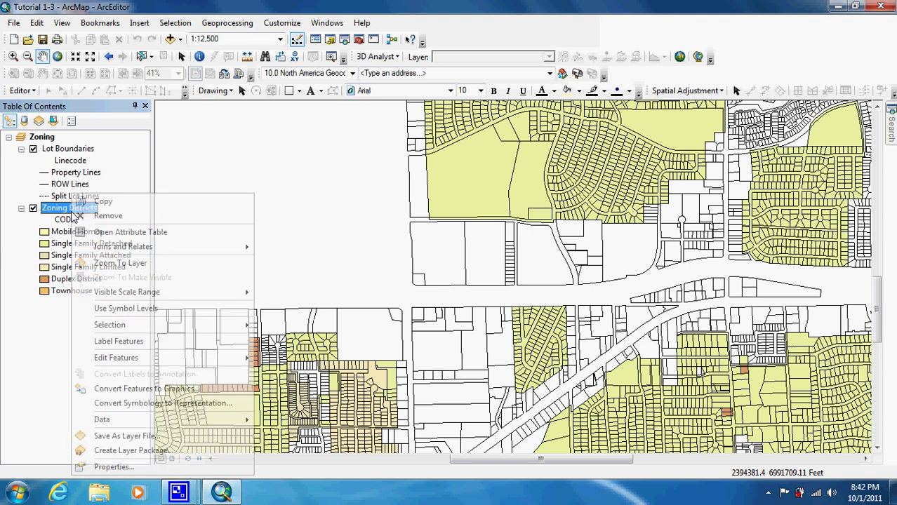
left_click(103, 233)
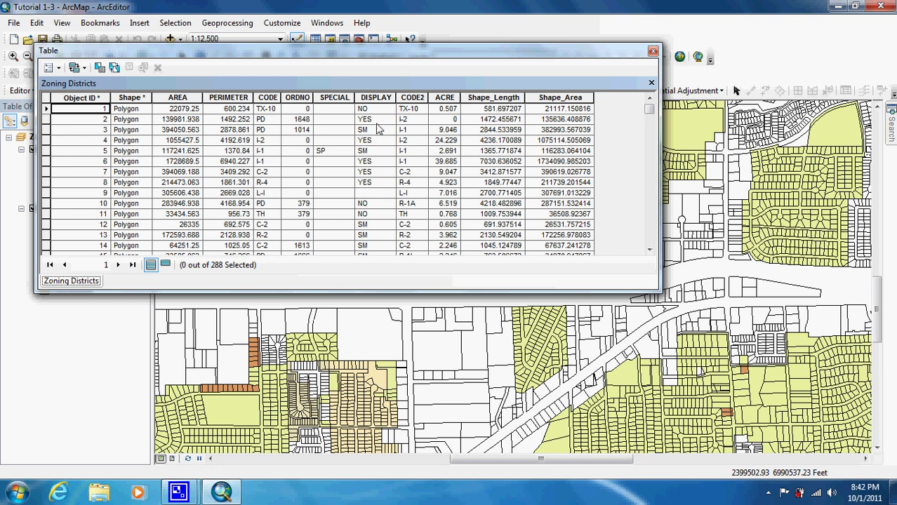
left_click(653, 52)
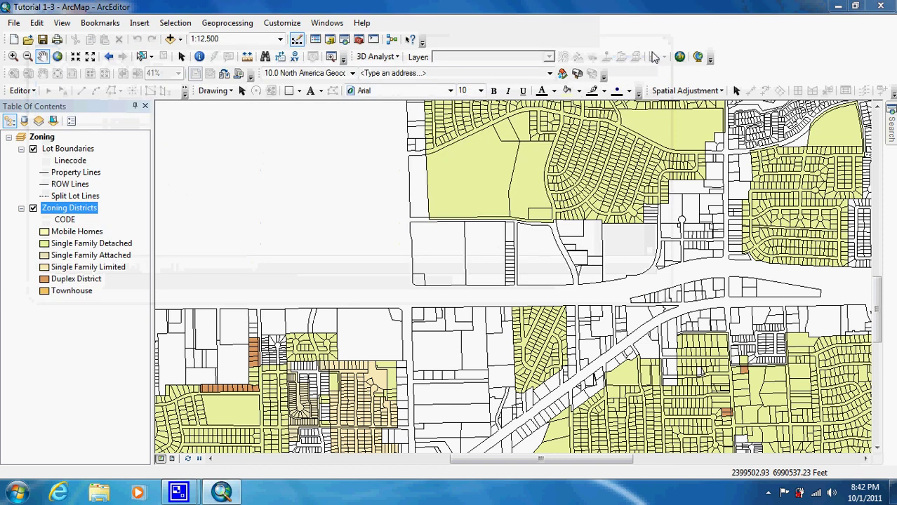
double_click(80, 214)
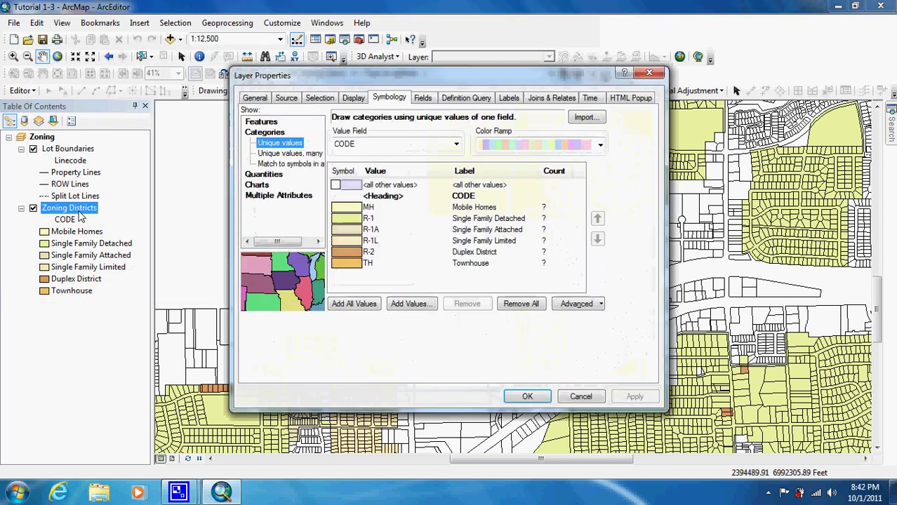
Start a definition query in Query Builder with [CODE] = 'MH'.
left_click(465, 98)
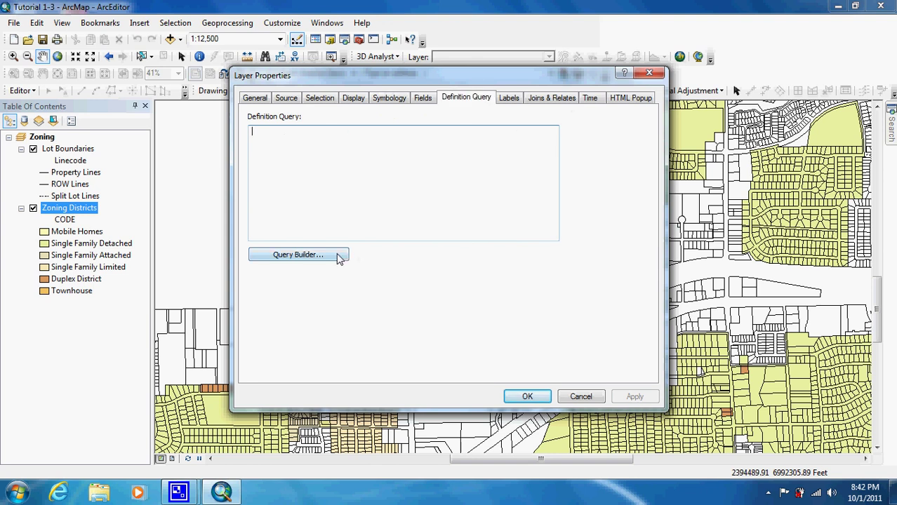
left_click(341, 256)
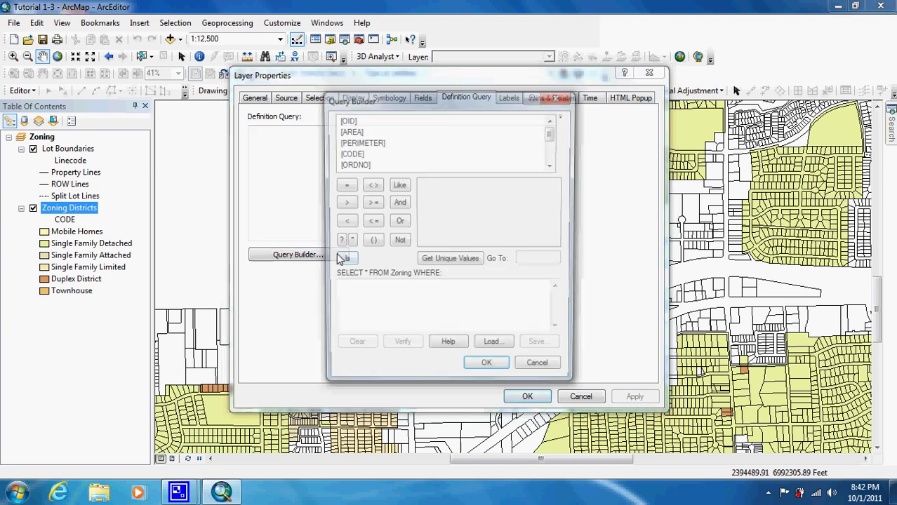
double_click(350, 153)
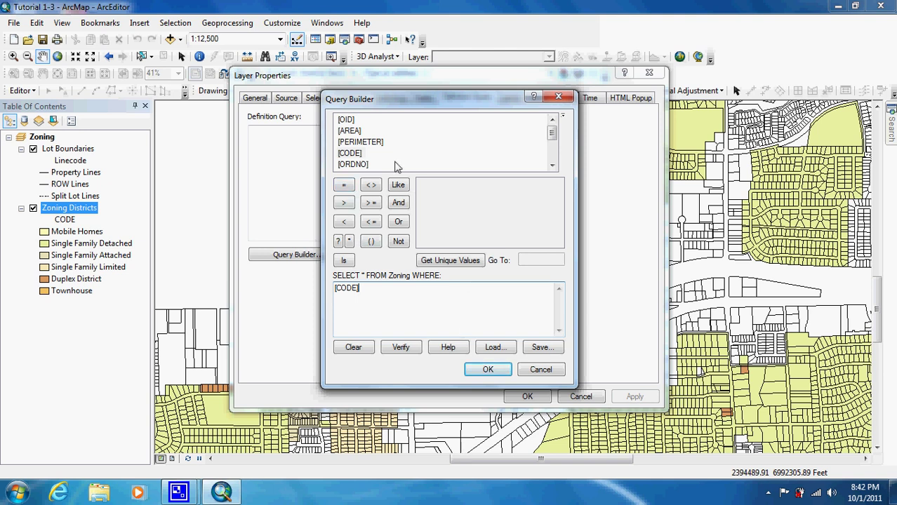
left_click(345, 188)
left_click(347, 189)
left_click(467, 261)
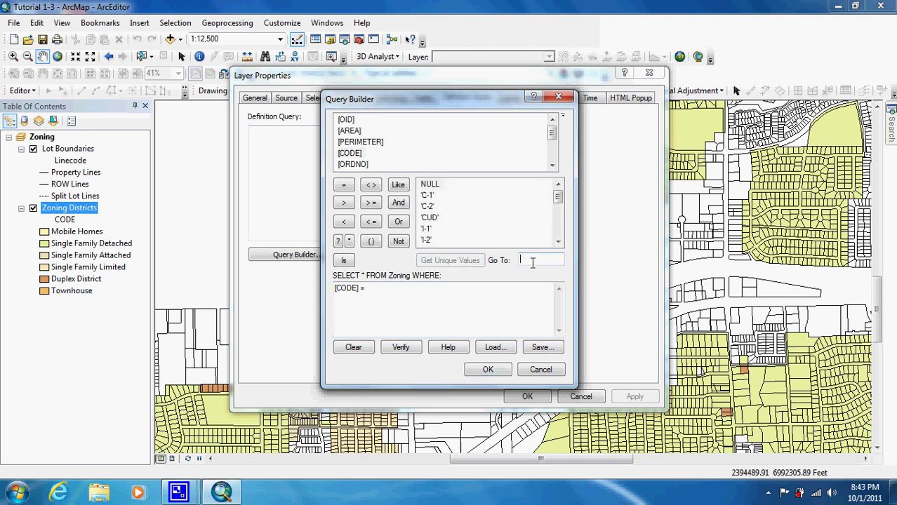
type("m")
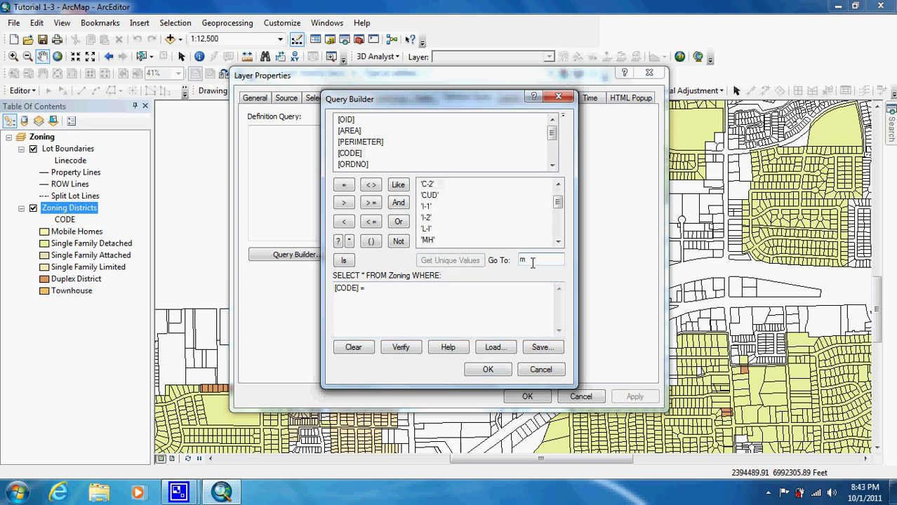
double_click(430, 240)
Append AND 'R-1', then clear the incorrect expression.
left_click(398, 203)
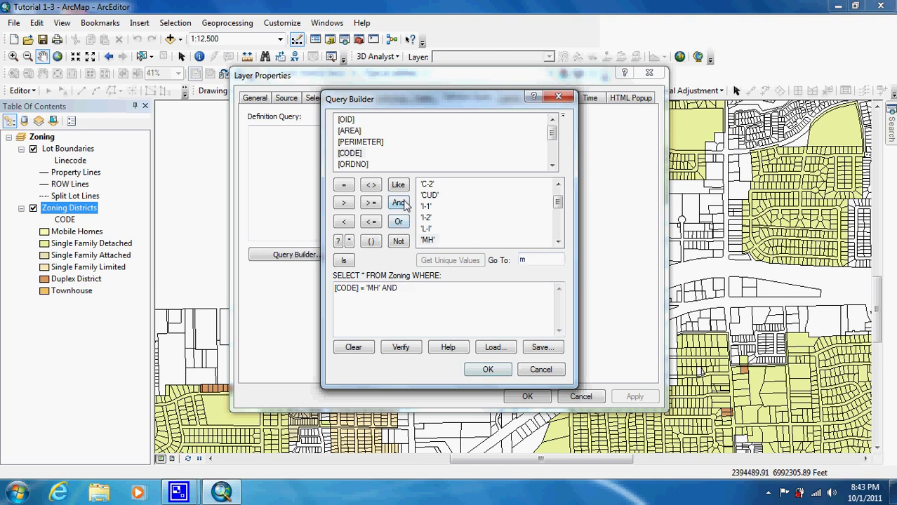
left_click(398, 203)
key("BackSpace")
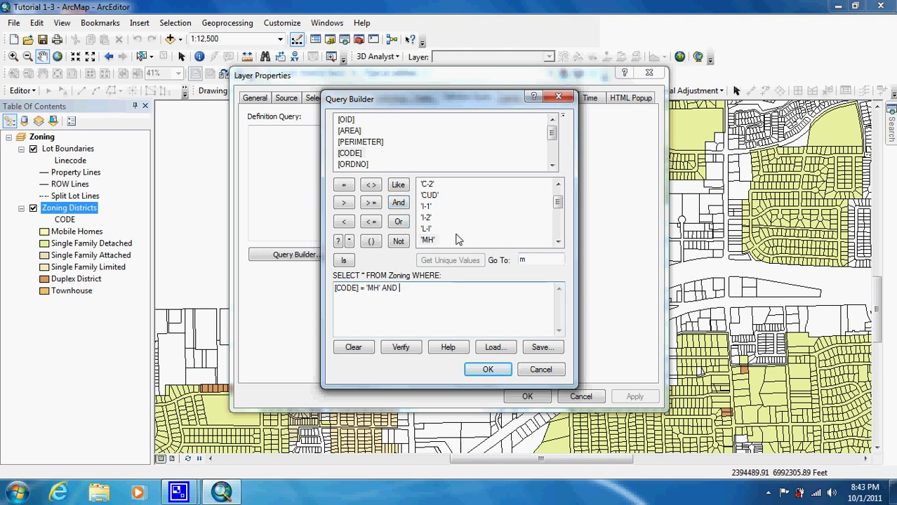
left_click(557, 241)
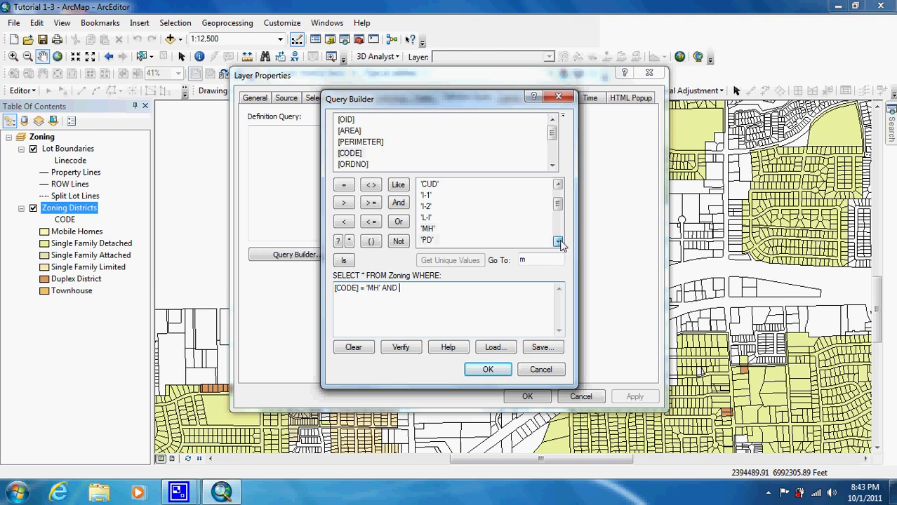
left_click(557, 241)
double_click(427, 240)
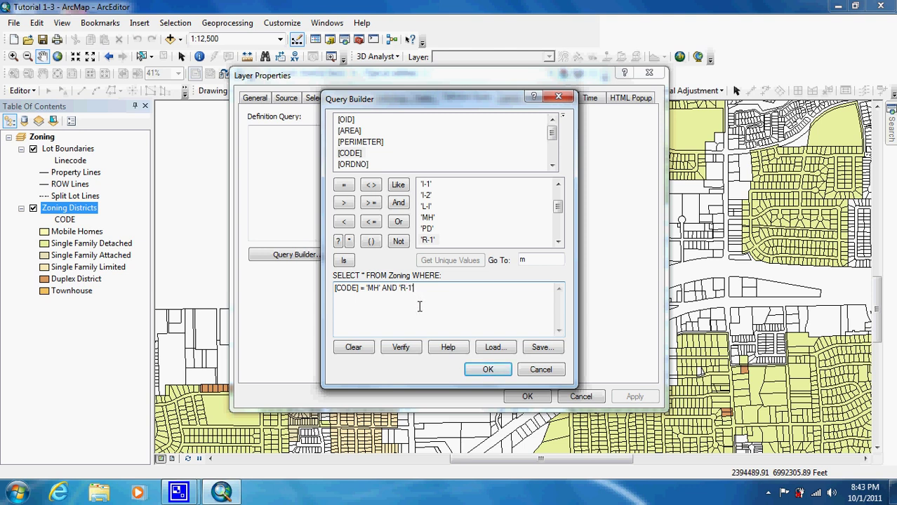
left_click(353, 347)
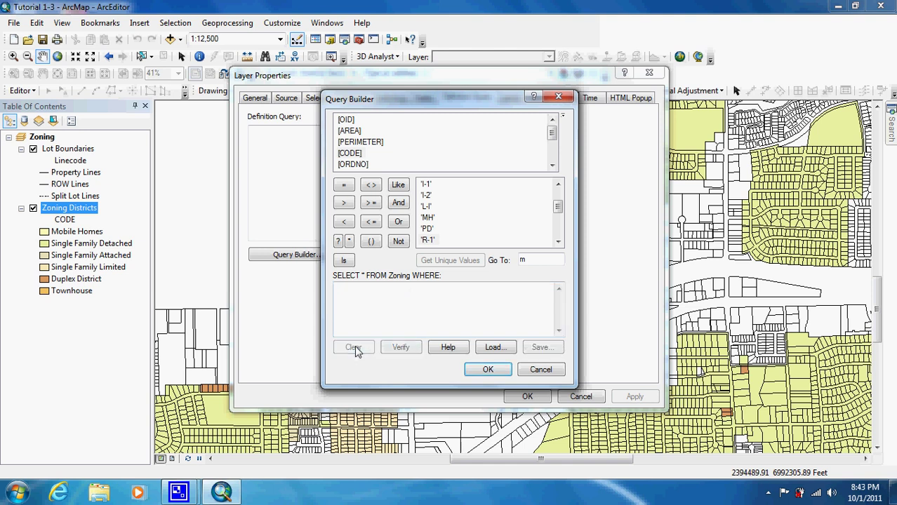
Rebuild [CODE] = 'MH' AND [CODE] = 'R-1', then clear it again.
double_click(348, 155)
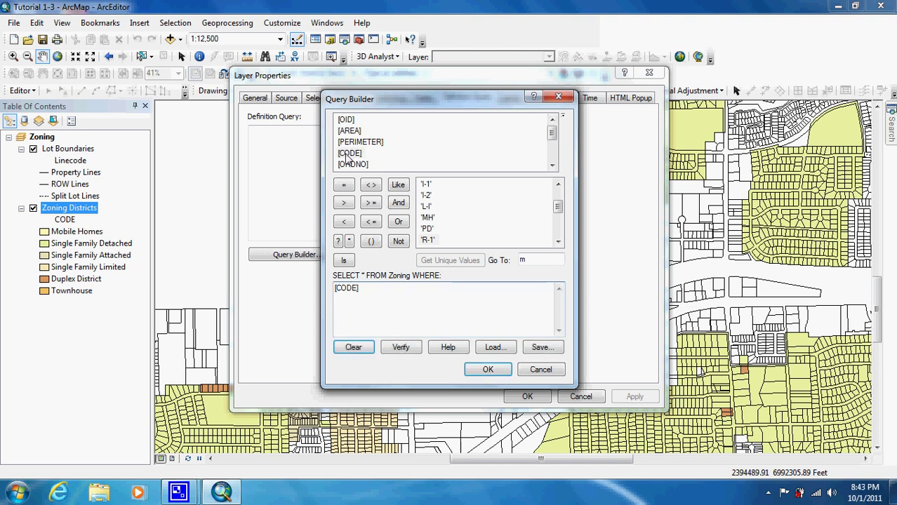
left_click(345, 186)
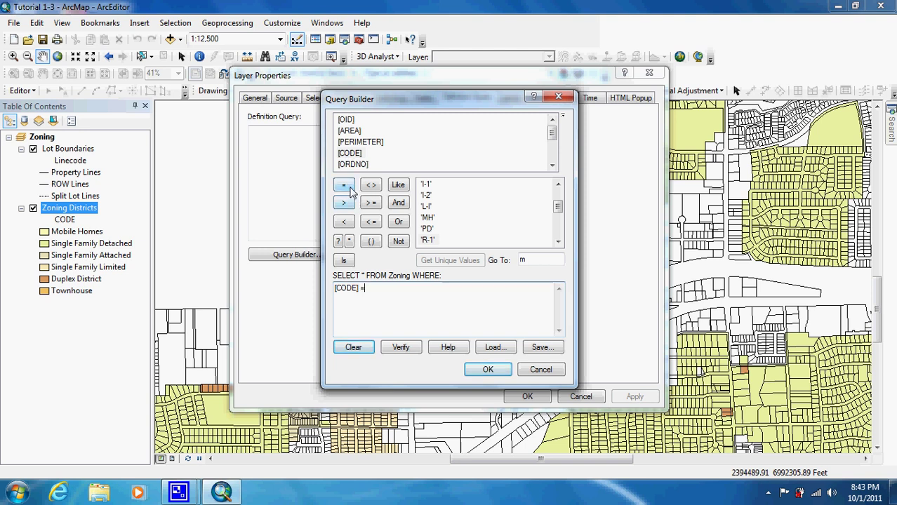
double_click(428, 218)
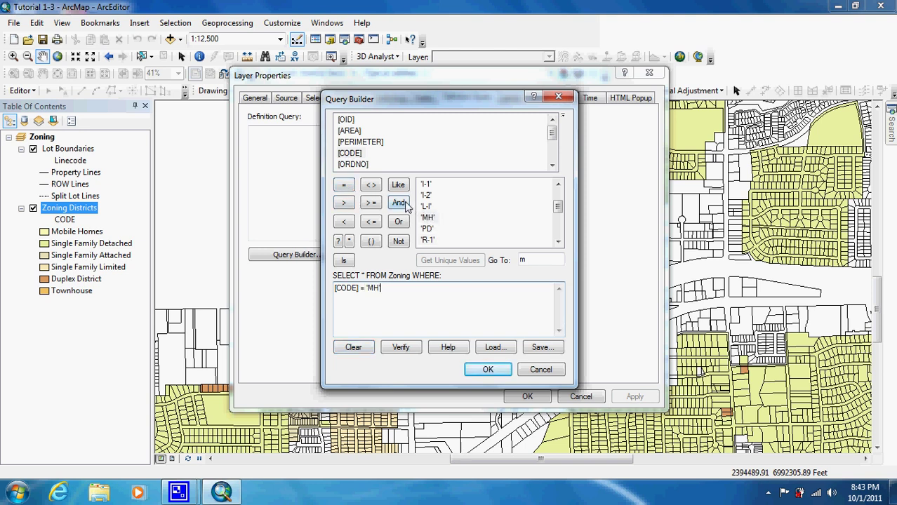
left_click(399, 203)
double_click(351, 154)
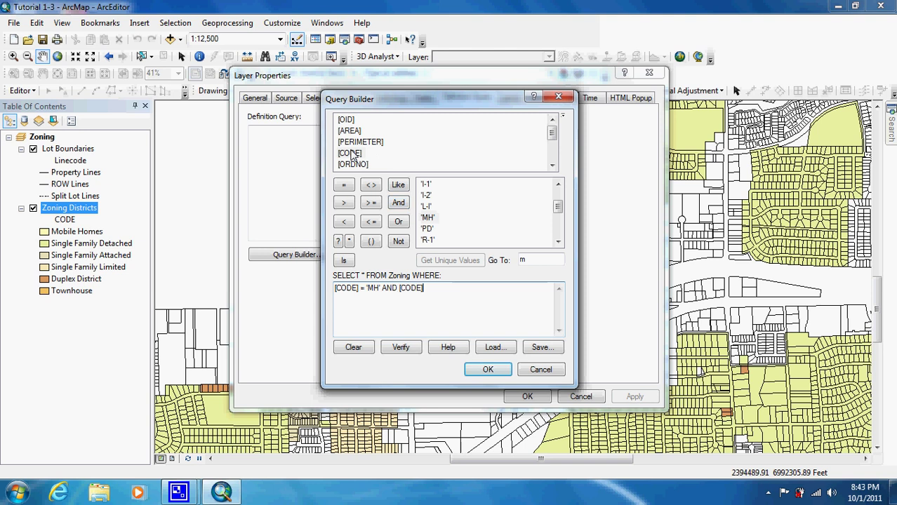
left_click(345, 186)
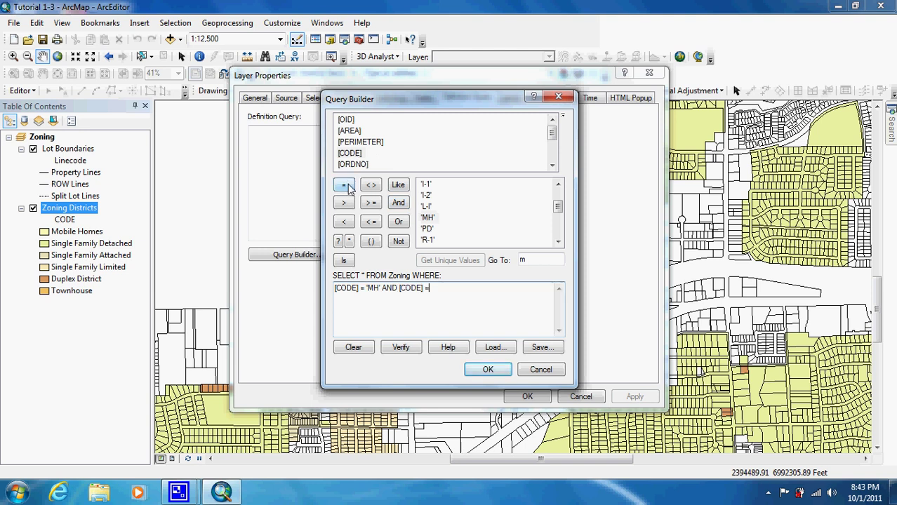
double_click(426, 240)
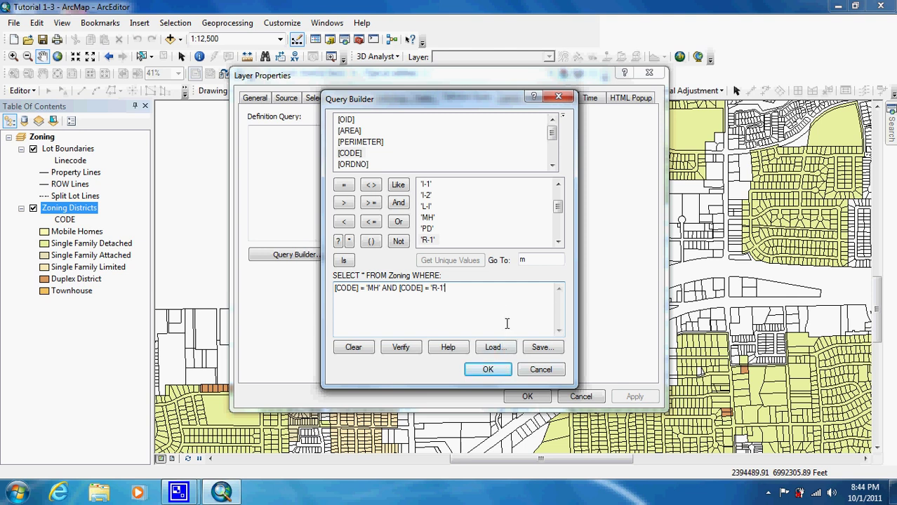
left_click(356, 347)
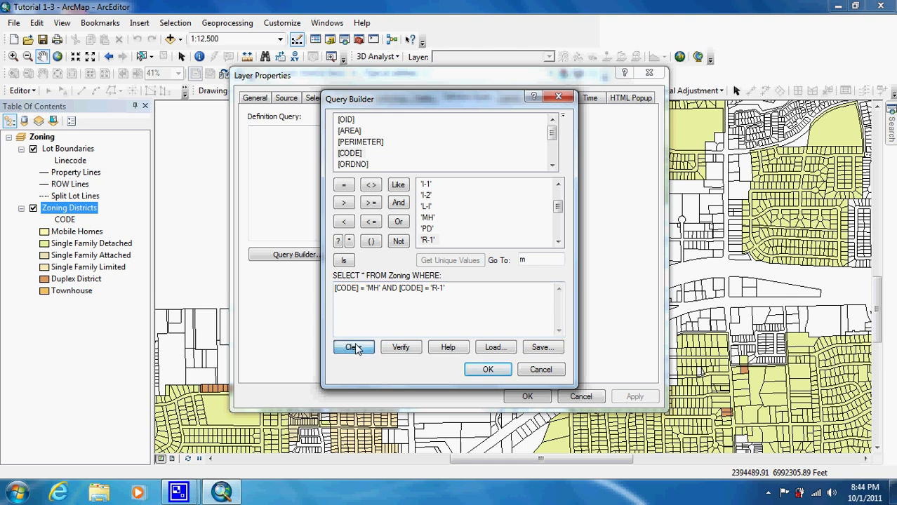
Build [CODE] = 'MH' OR [CODE] = 'R-1'.
double_click(354, 156)
left_click(344, 186)
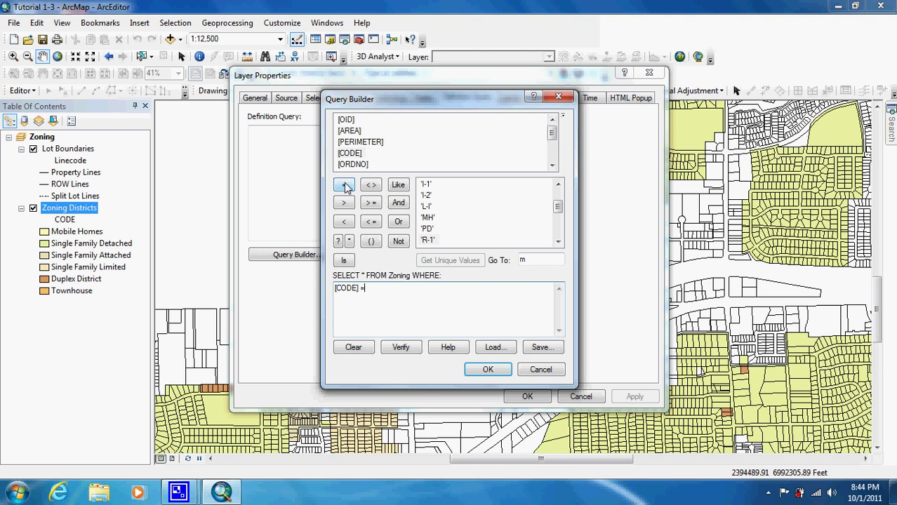
left_click(428, 218)
double_click(428, 218)
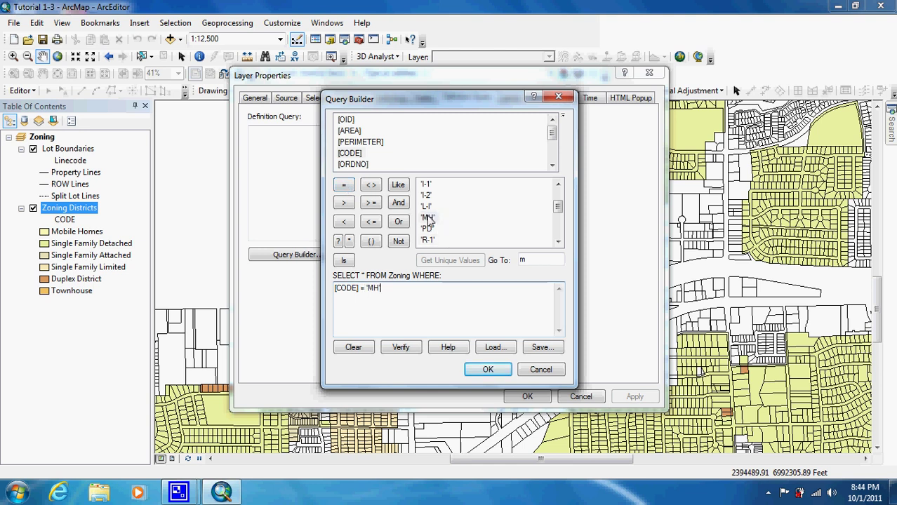
left_click(399, 222)
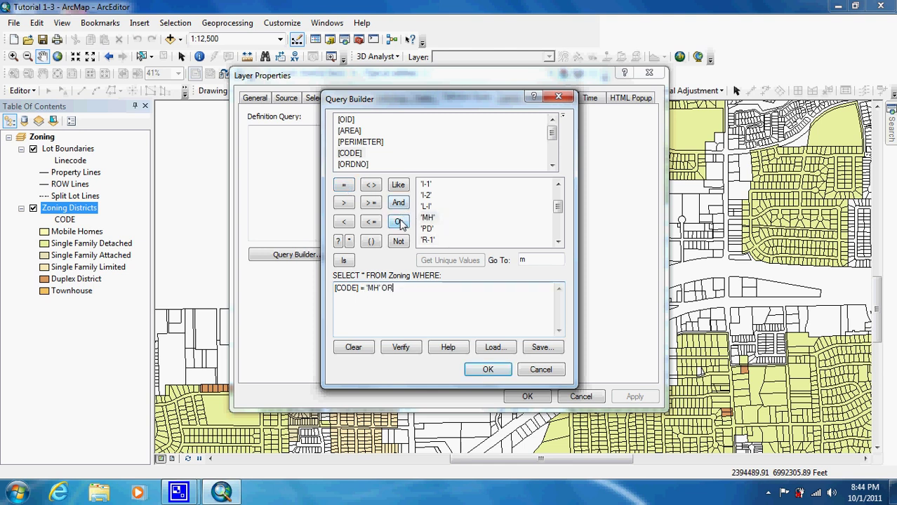
double_click(357, 156)
left_click(344, 185)
double_click(428, 240)
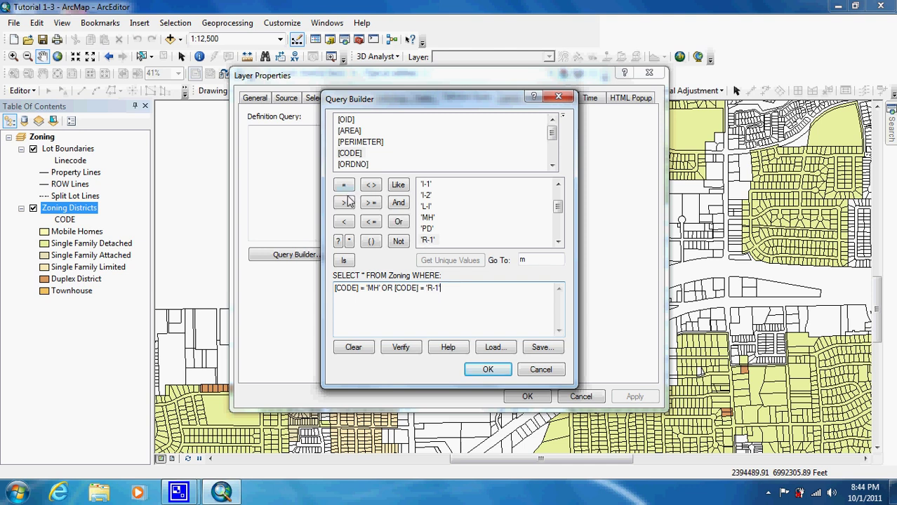
Extend the query with OR conditions for 'R-1A' and 'R-1L'.
left_click(400, 222)
left_click(399, 223)
double_click(356, 155)
left_click(343, 185)
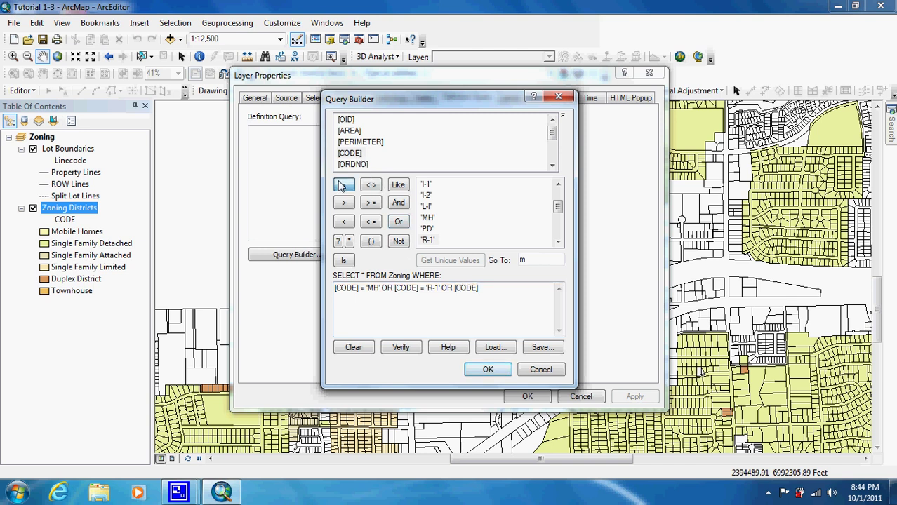
left_click(558, 242)
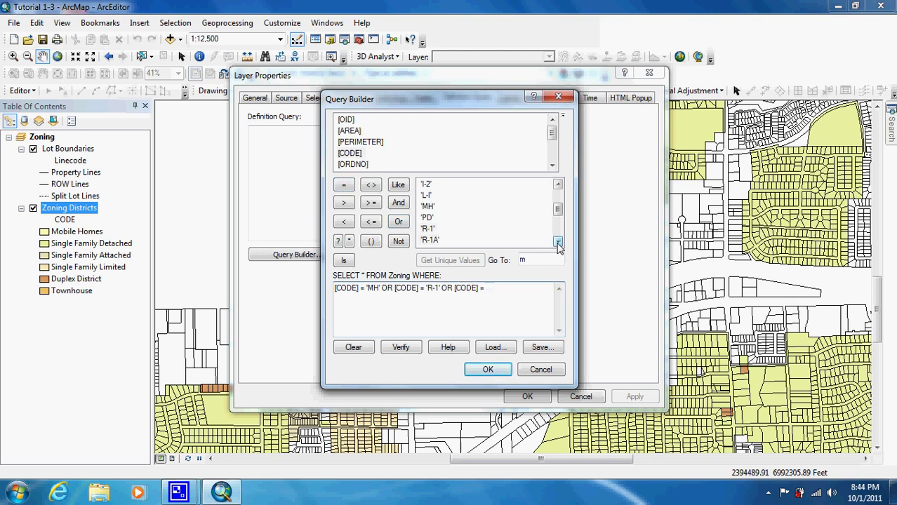
left_click(558, 242)
left_click(558, 242)
left_click(558, 242)
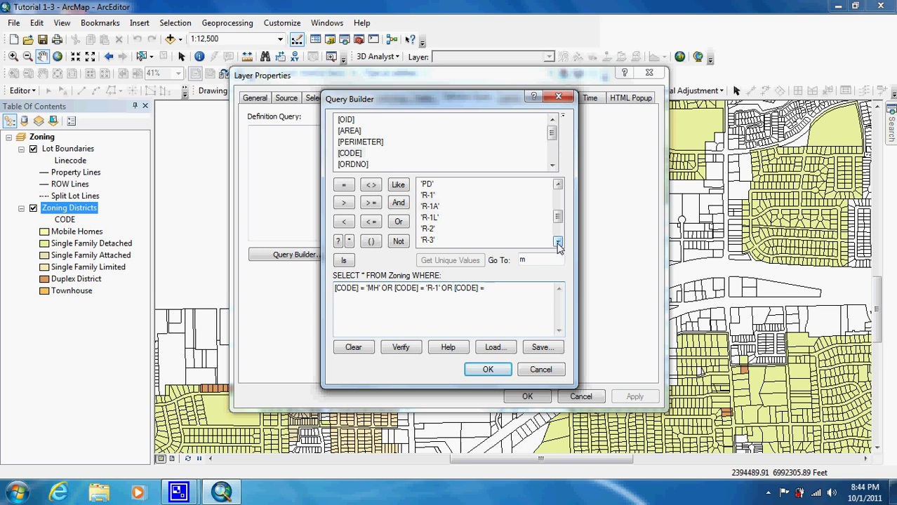
double_click(428, 208)
left_click(398, 222)
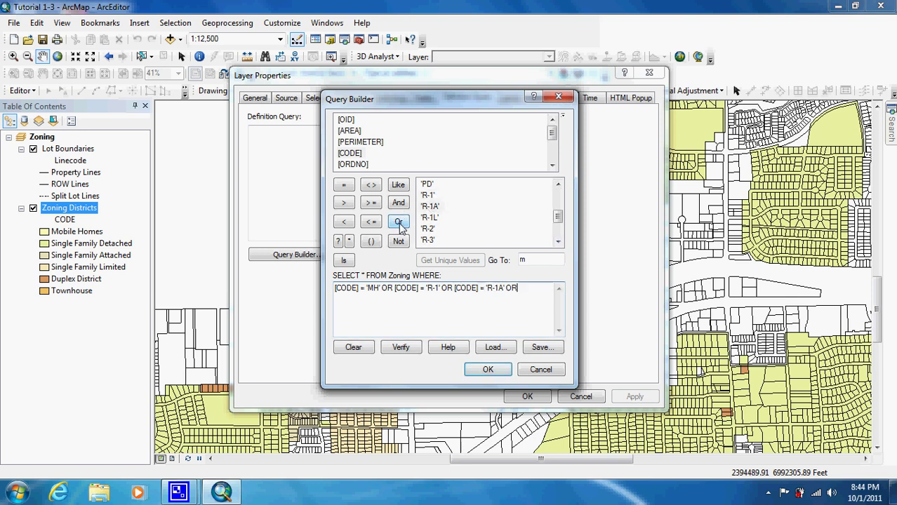
double_click(351, 155)
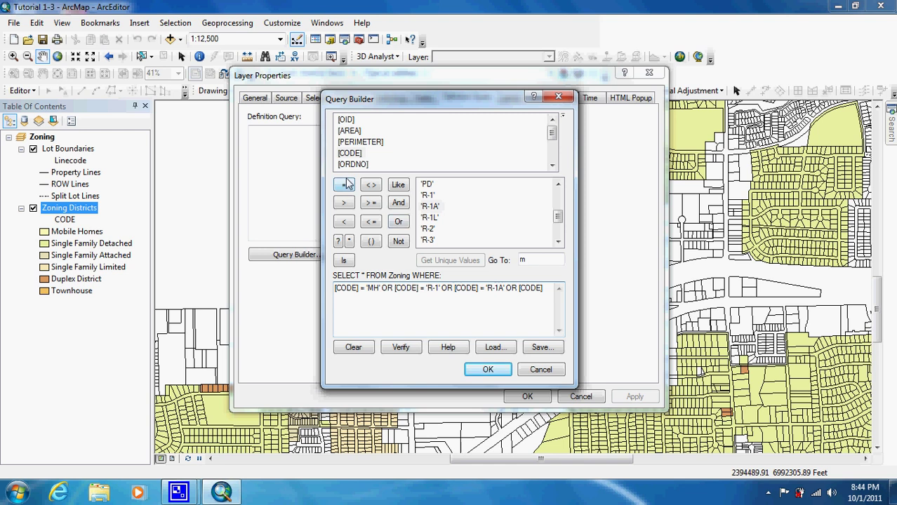
double_click(429, 217)
Add OR conditions for 'R-2' and 'TH' and confirm the query.
left_click(397, 222)
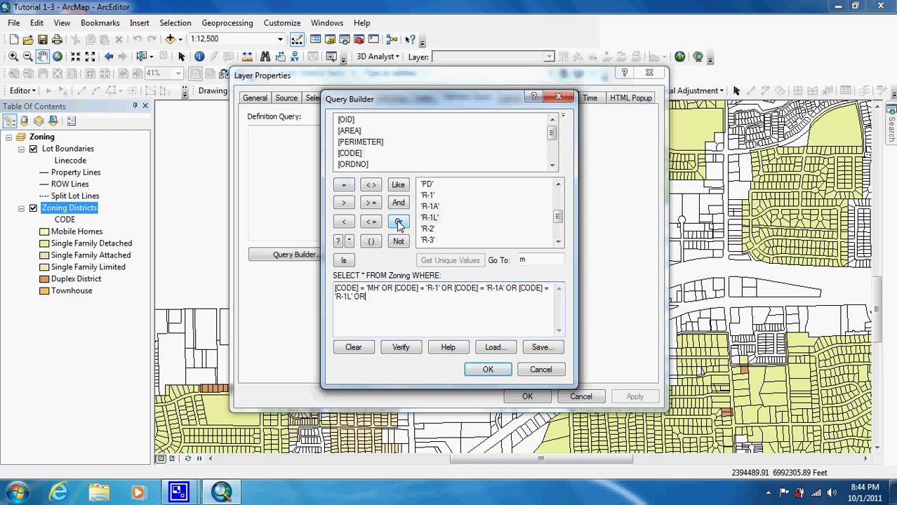
double_click(355, 154)
left_click(344, 186)
left_click(398, 222)
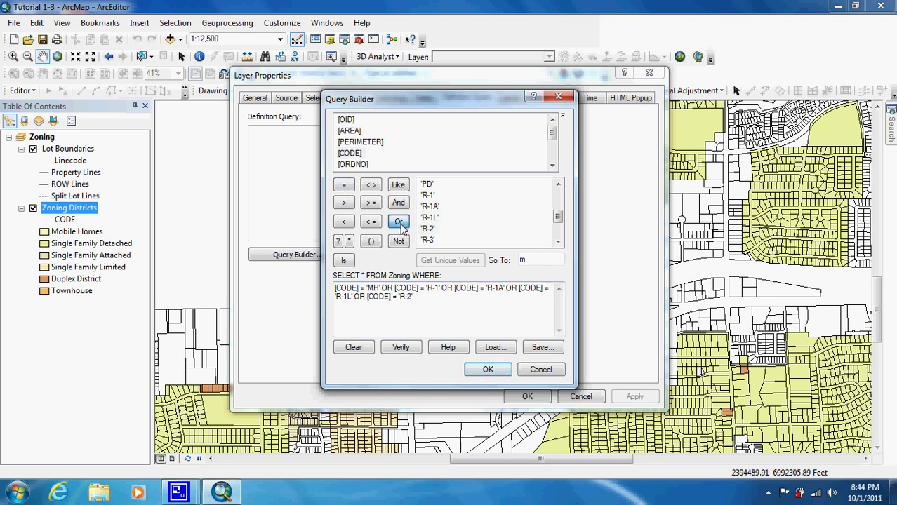
double_click(353, 154)
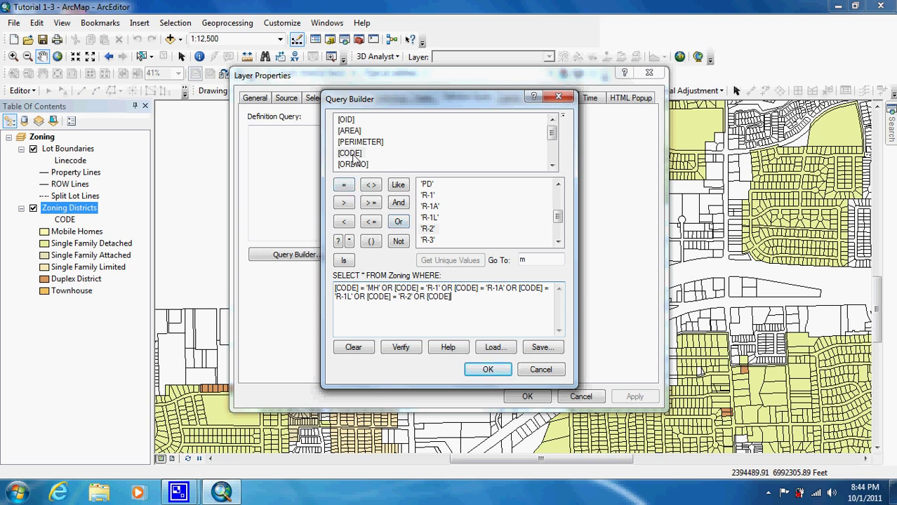
left_click(344, 186)
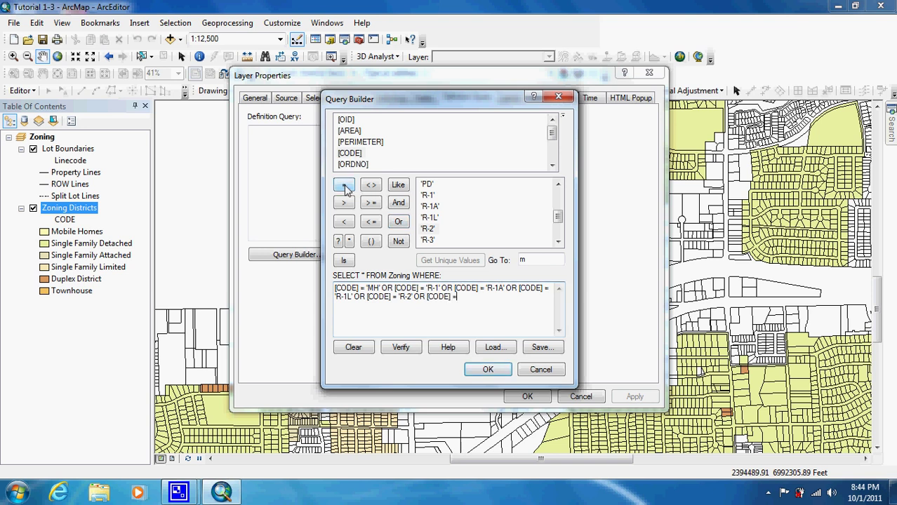
left_click(558, 235)
double_click(428, 218)
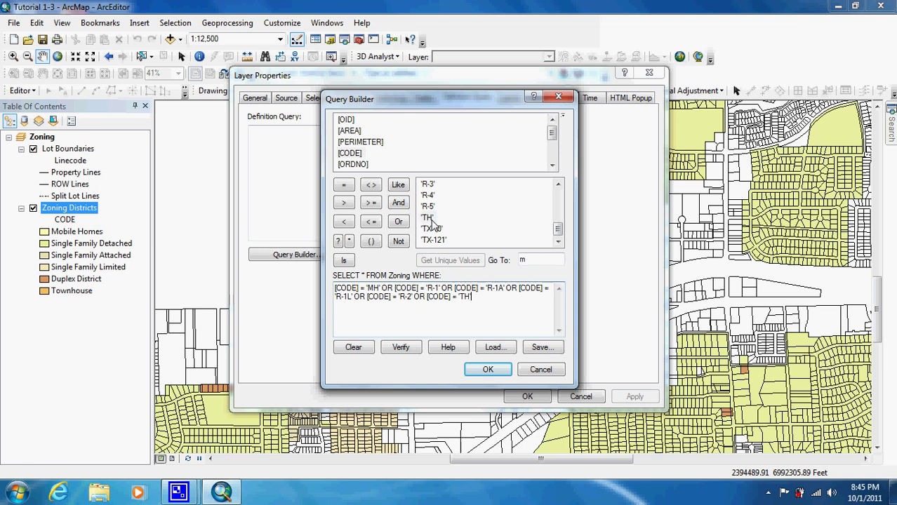
left_click(489, 370)
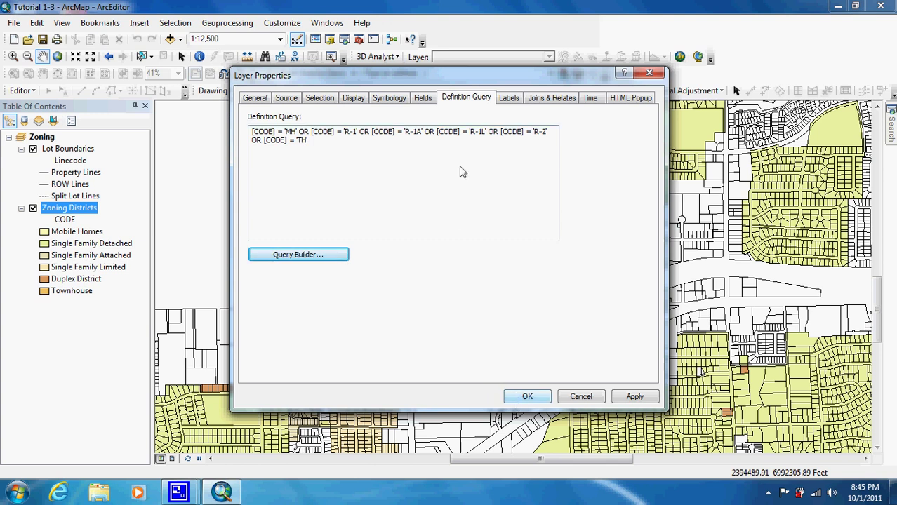
Apply the definition query and verify the 56 residential records in the attribute table.
left_click(538, 398)
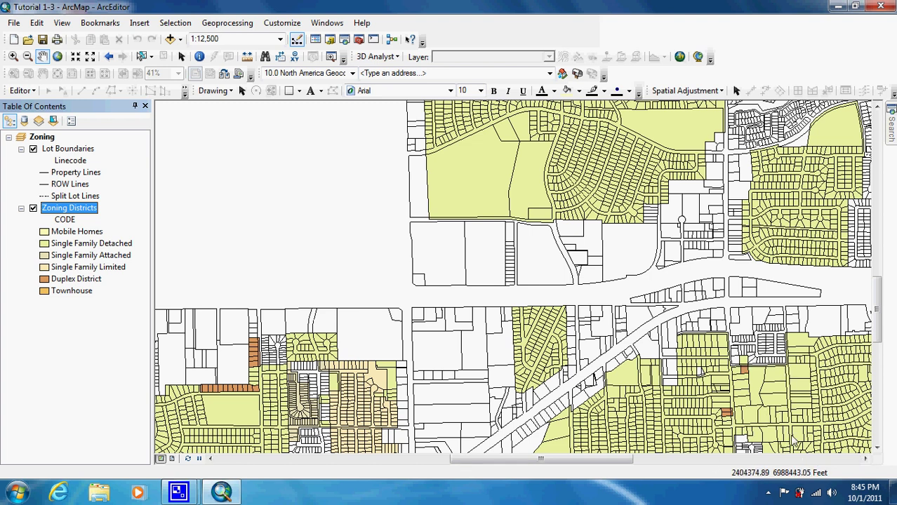
right_click(86, 218)
left_click(116, 235)
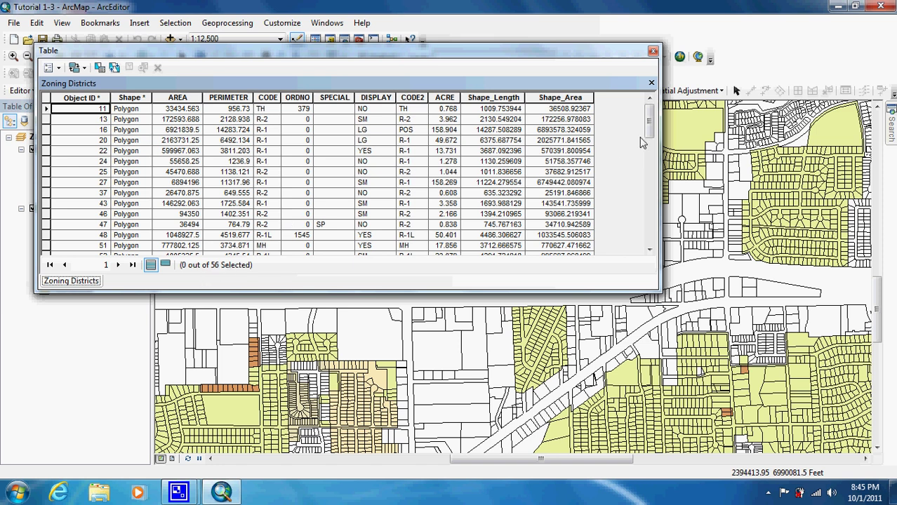
left_click_drag(650, 138, 661, 247)
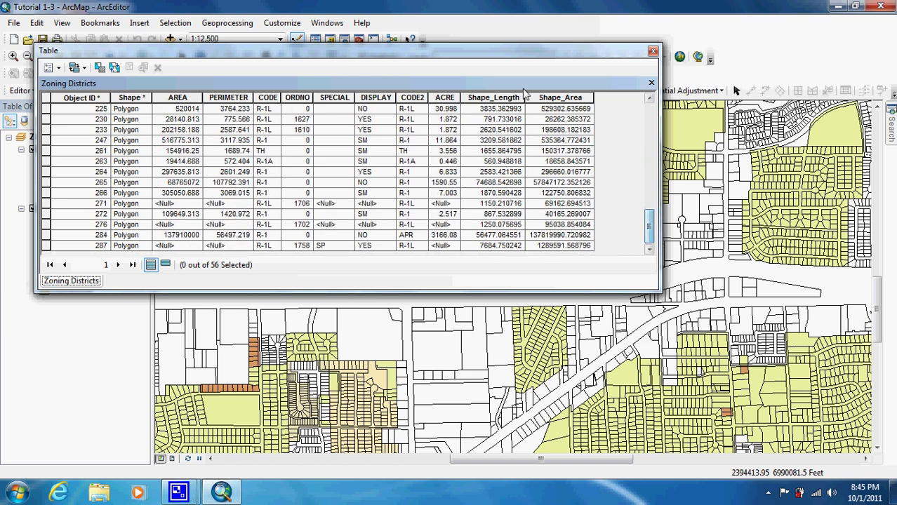
left_click(653, 53)
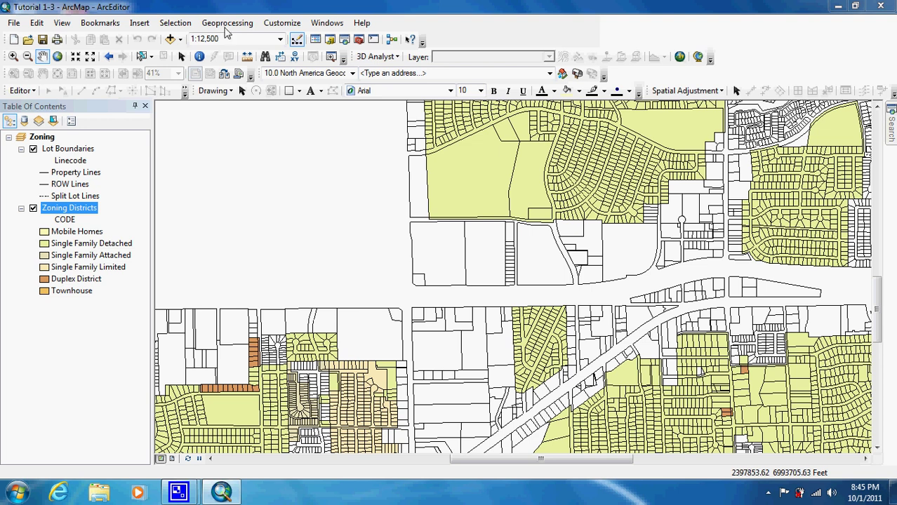
In Layout View, insert a new legend with Lot Boundaries removed from its items.
left_click(172, 458)
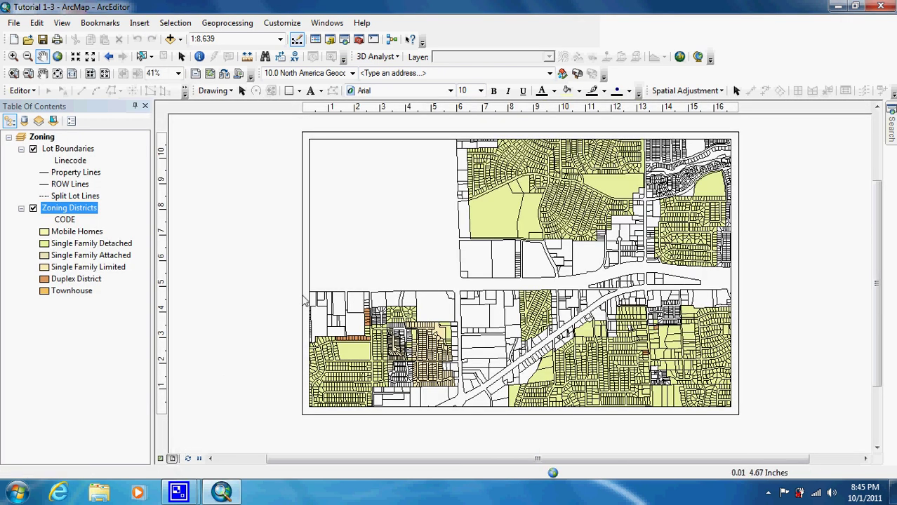
left_click(138, 23)
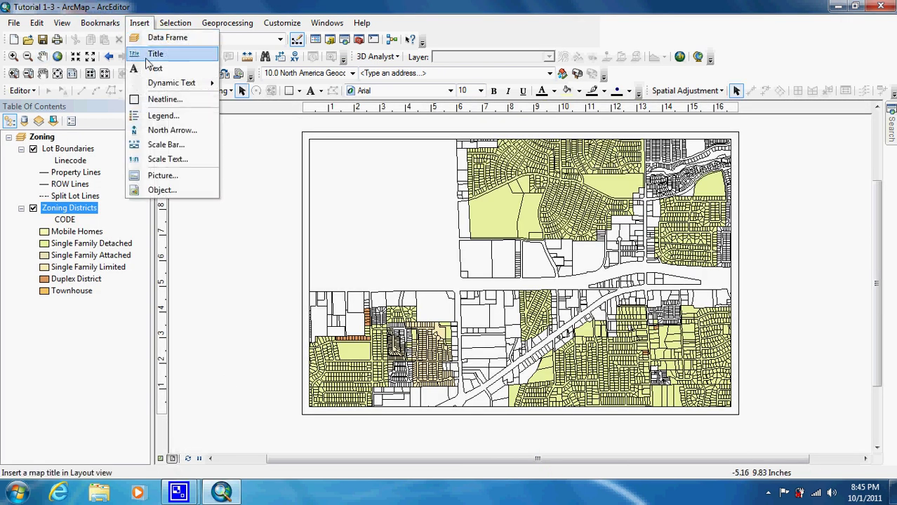
left_click(160, 117)
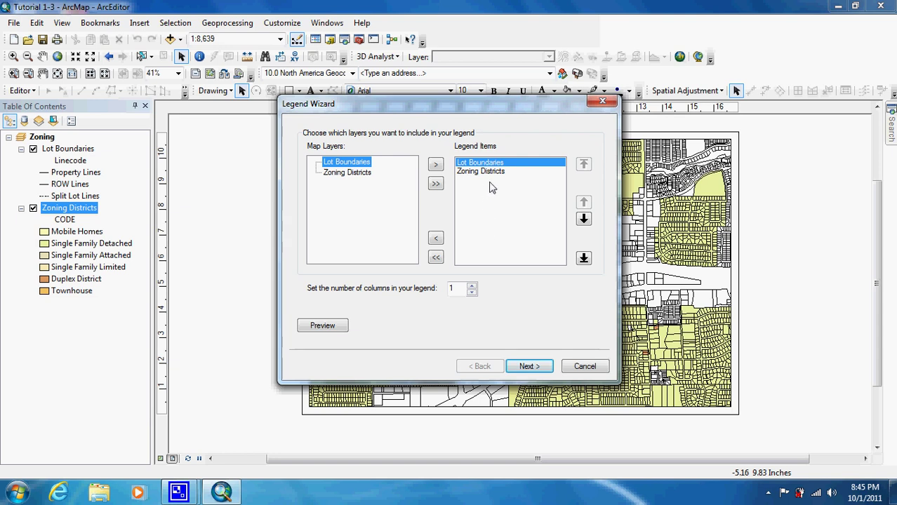
left_click(435, 240)
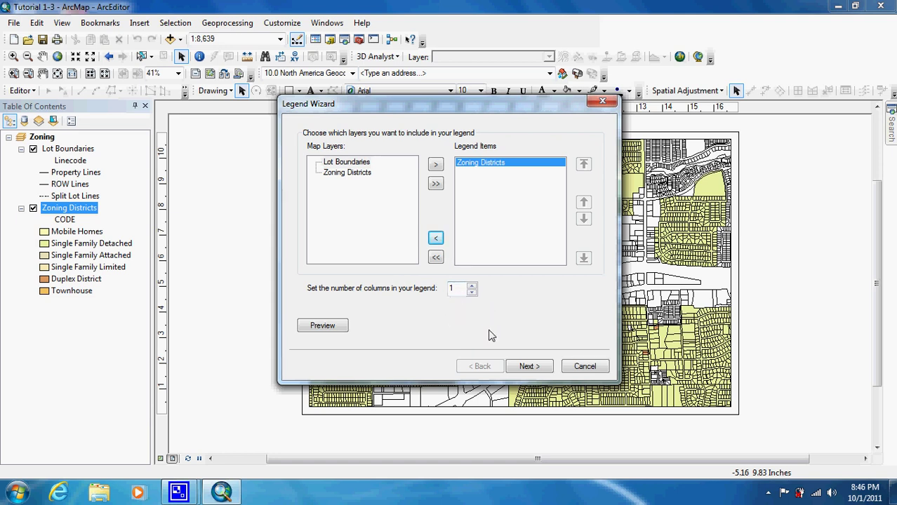
left_click(527, 367)
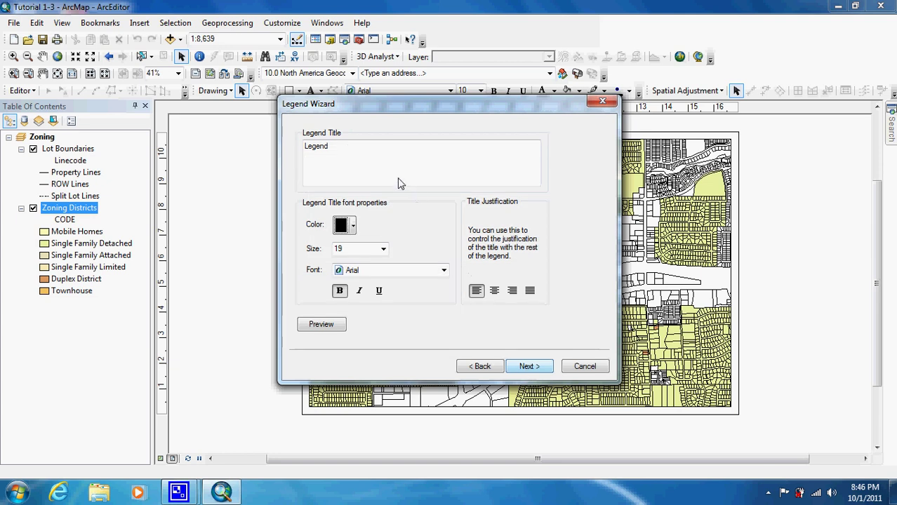
Replace the default legend title with 'City of Oleander'.
key("BackSpace")
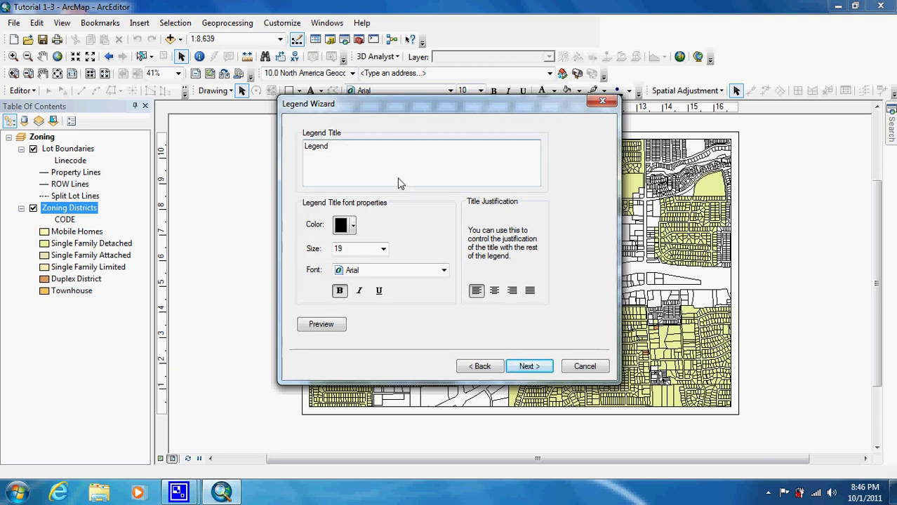
key("BackSpace")
key("BackSpace")
key("BackSpace")
key("BackSpace")
type("City of O")
type("r")
key("BackSpace")
type("leander")
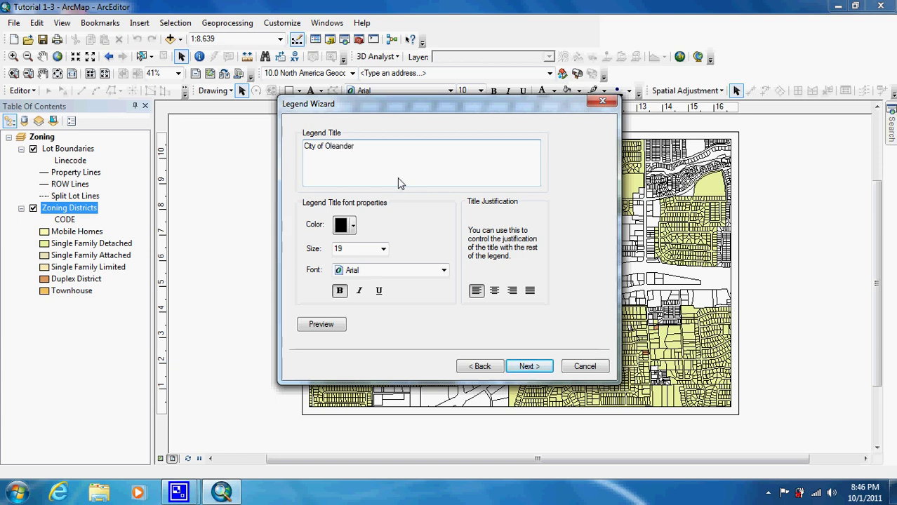
Give the legend a Grey 10% background and place it on the layout.
left_click(529, 367)
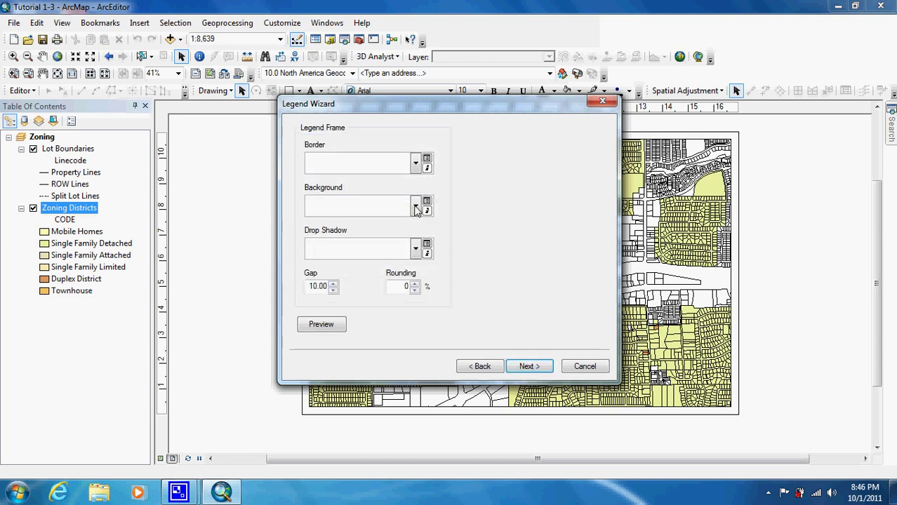
left_click(416, 207)
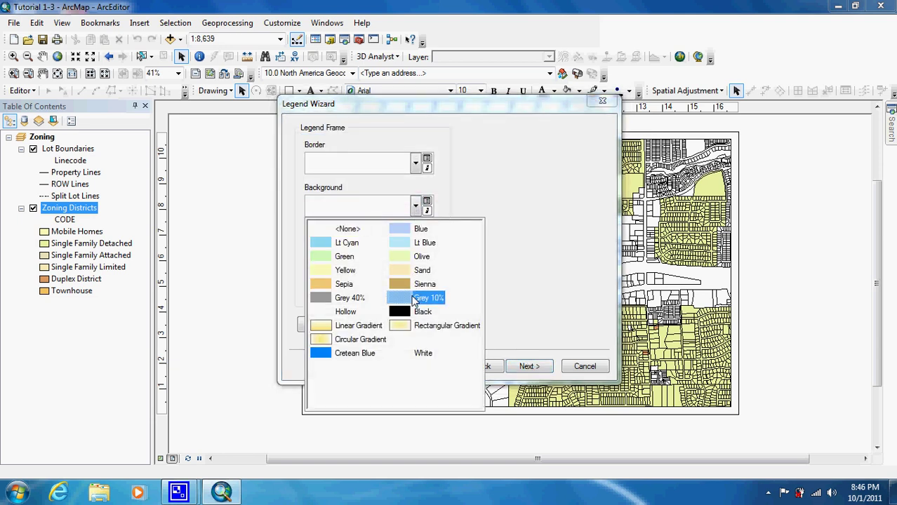
left_click(415, 299)
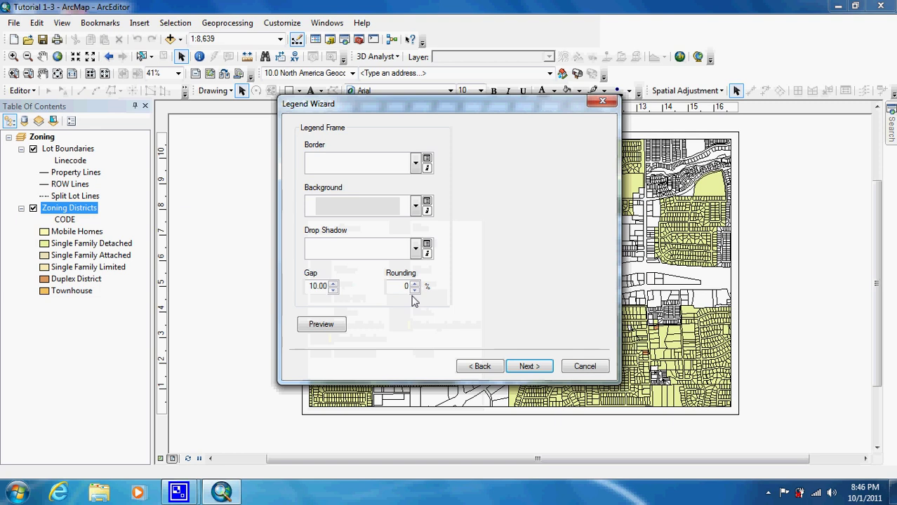
left_click(524, 368)
left_click(523, 368)
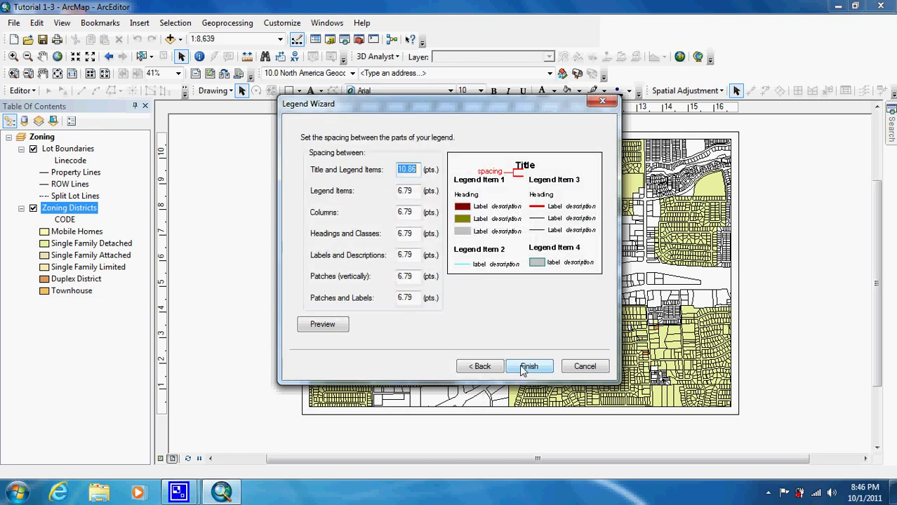
left_click(529, 366)
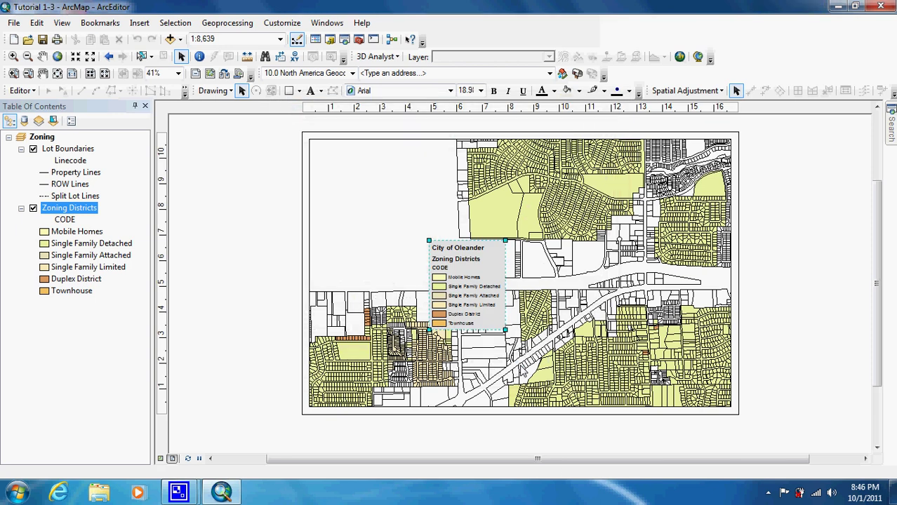
Move the legend to the top-left corner, zoom the map to 1:6,000, and reselect the legend.
left_click_drag(463, 285, 354, 198)
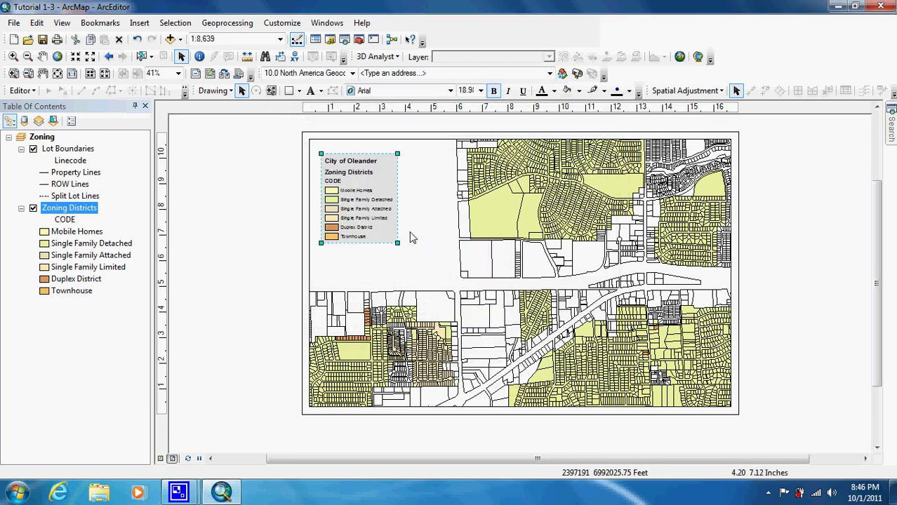
left_click(76, 57)
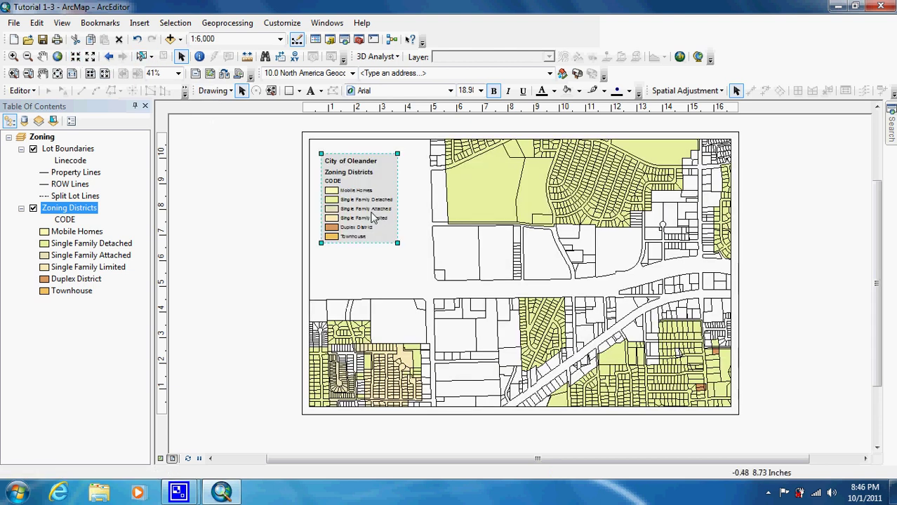
left_click(407, 281)
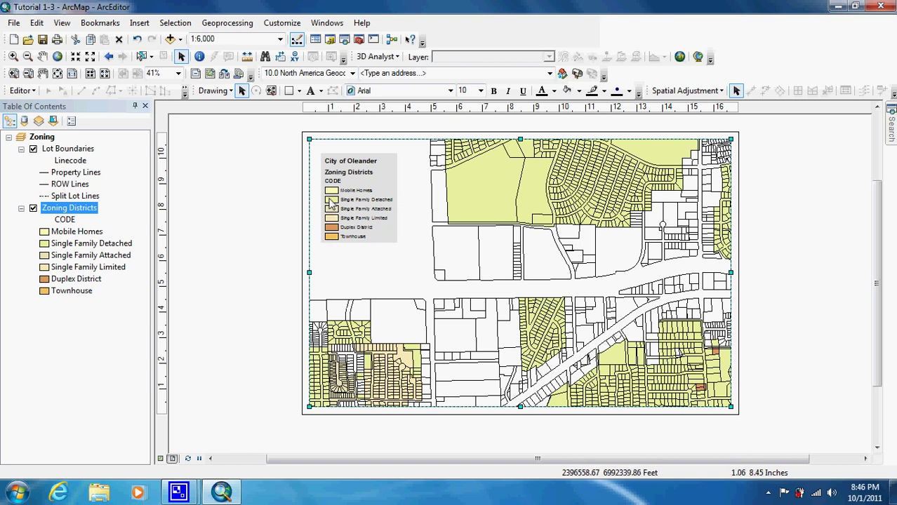
left_click(386, 216)
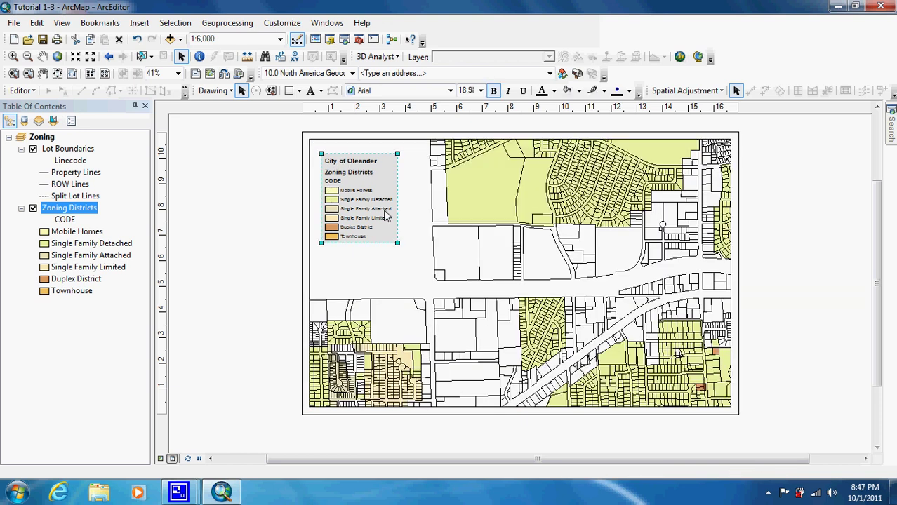
Set the legend's background gap to 4 for both X and Y.
double_click(385, 216)
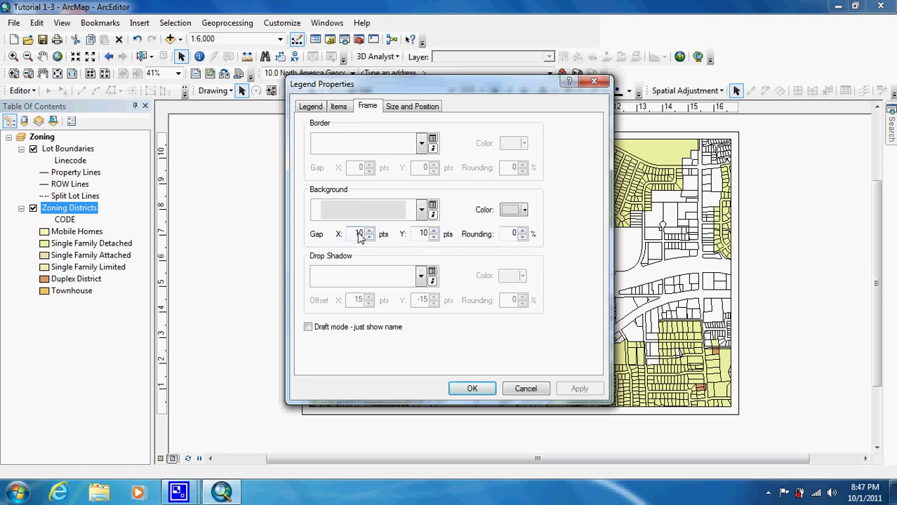
double_click(358, 235)
double_click(422, 235)
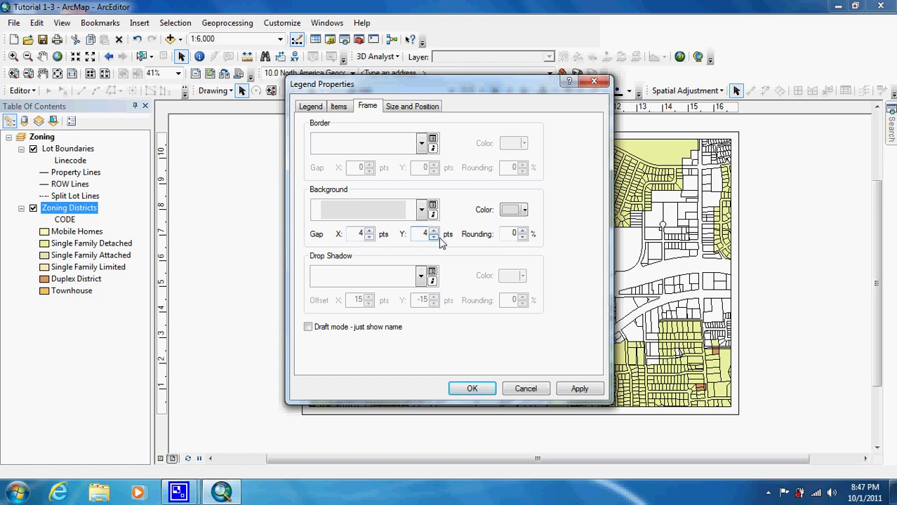
left_click_drag(414, 84, 589, 83)
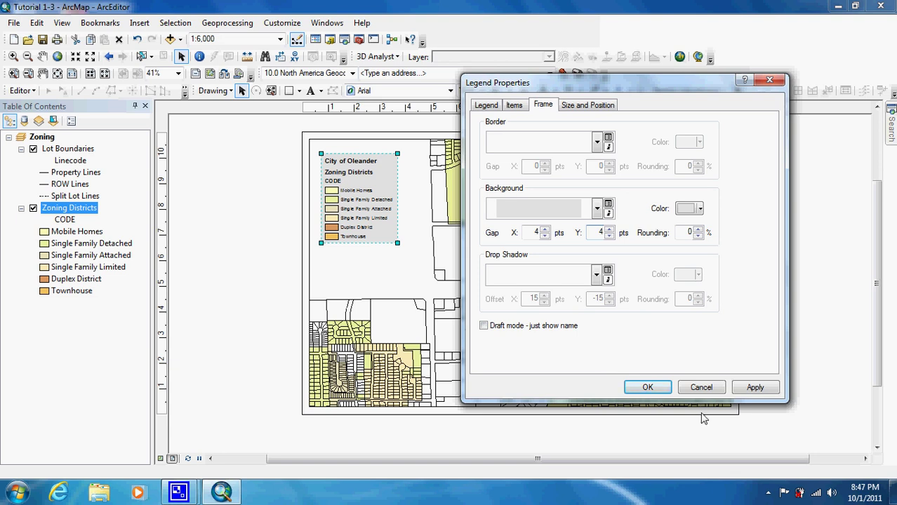
left_click(745, 391)
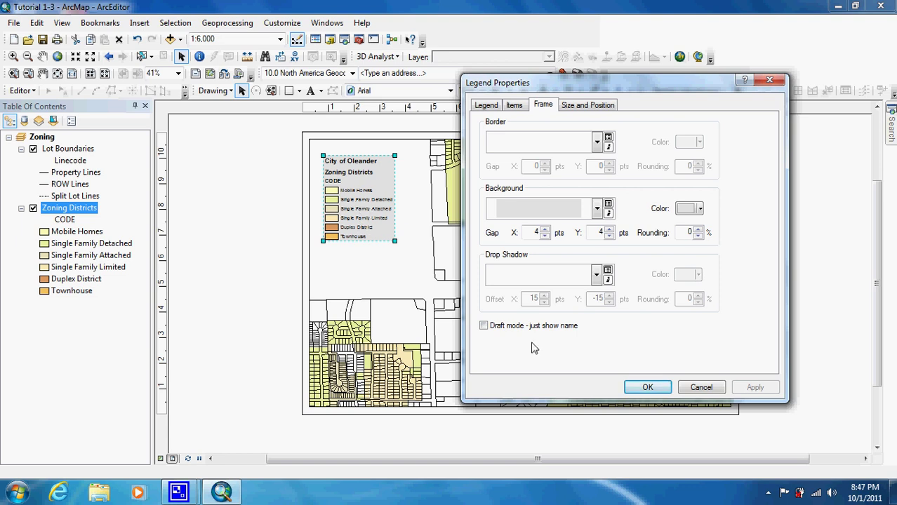
left_click(659, 388)
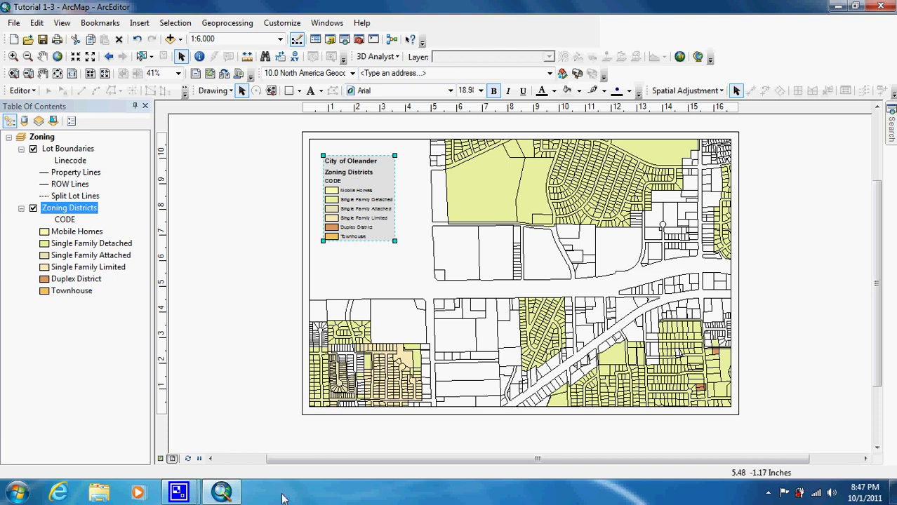
mouse_move(196, 495)
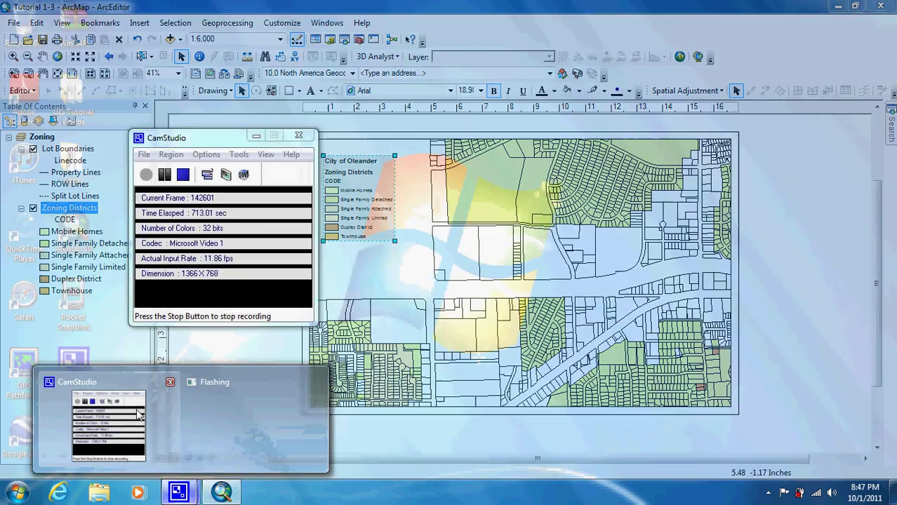